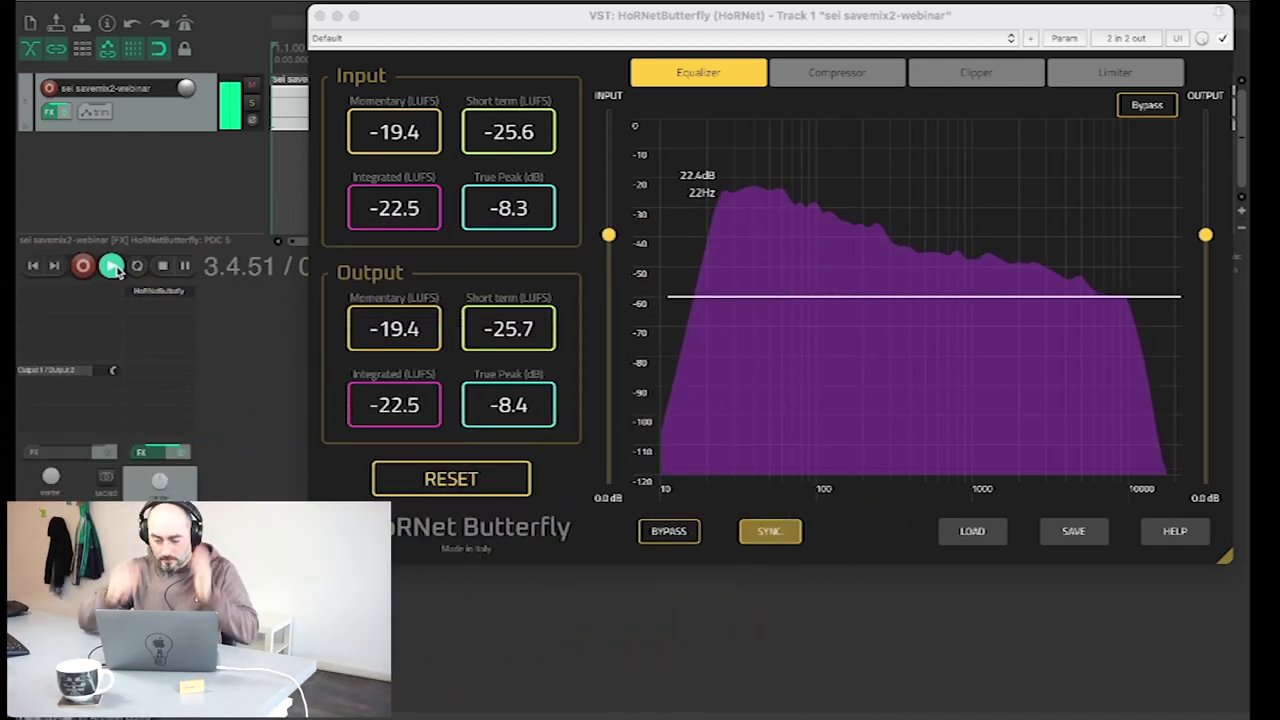
Lower the listening volume and stop playback.
key("XF86AudioLowerVolume")
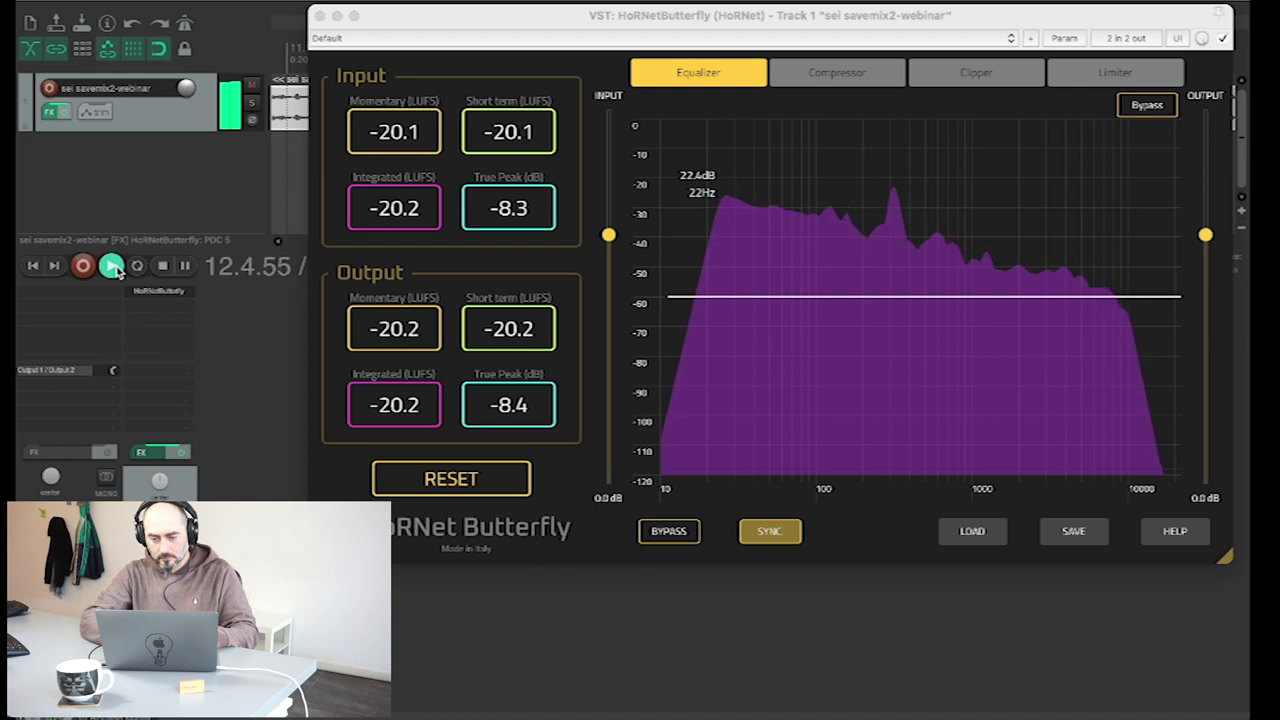
left_click(111, 266)
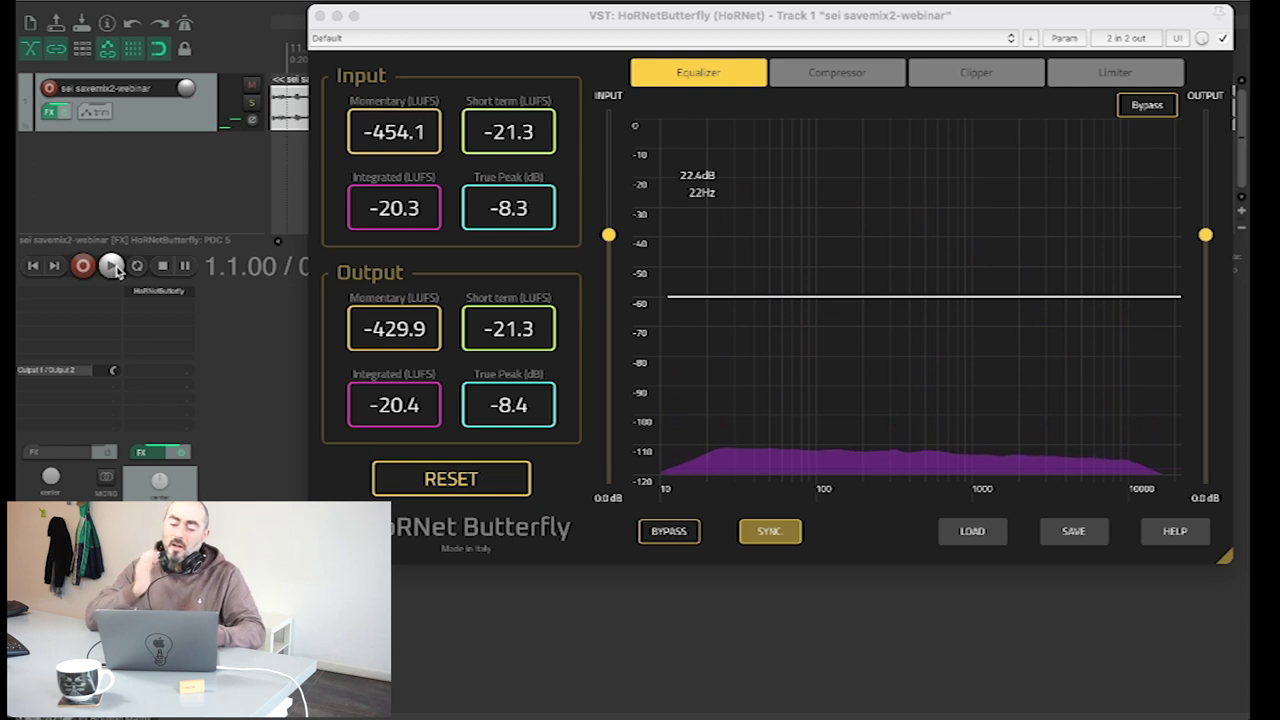
left_click(855, 298)
Add a Bell EQ band cutting -3.0 dB at 449 Hz with Q 0.4.
double_click(853, 297)
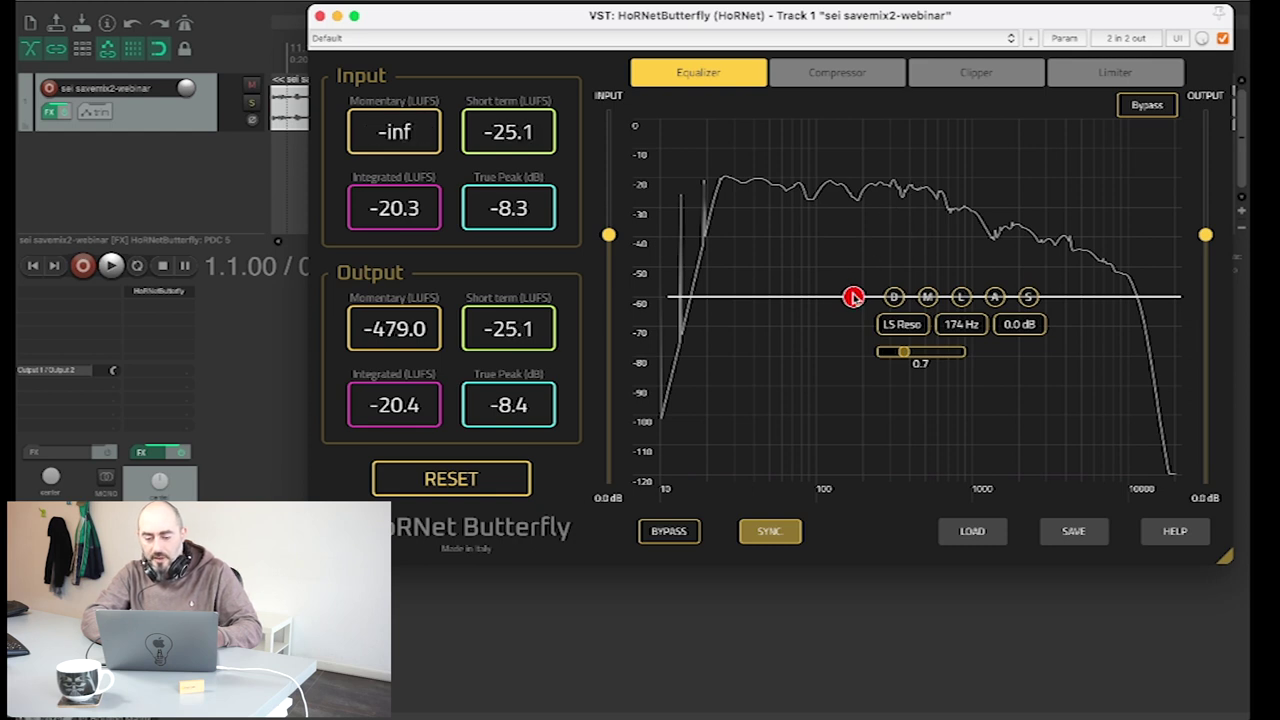
left_click_drag(853, 297, 912, 305)
left_click(945, 326)
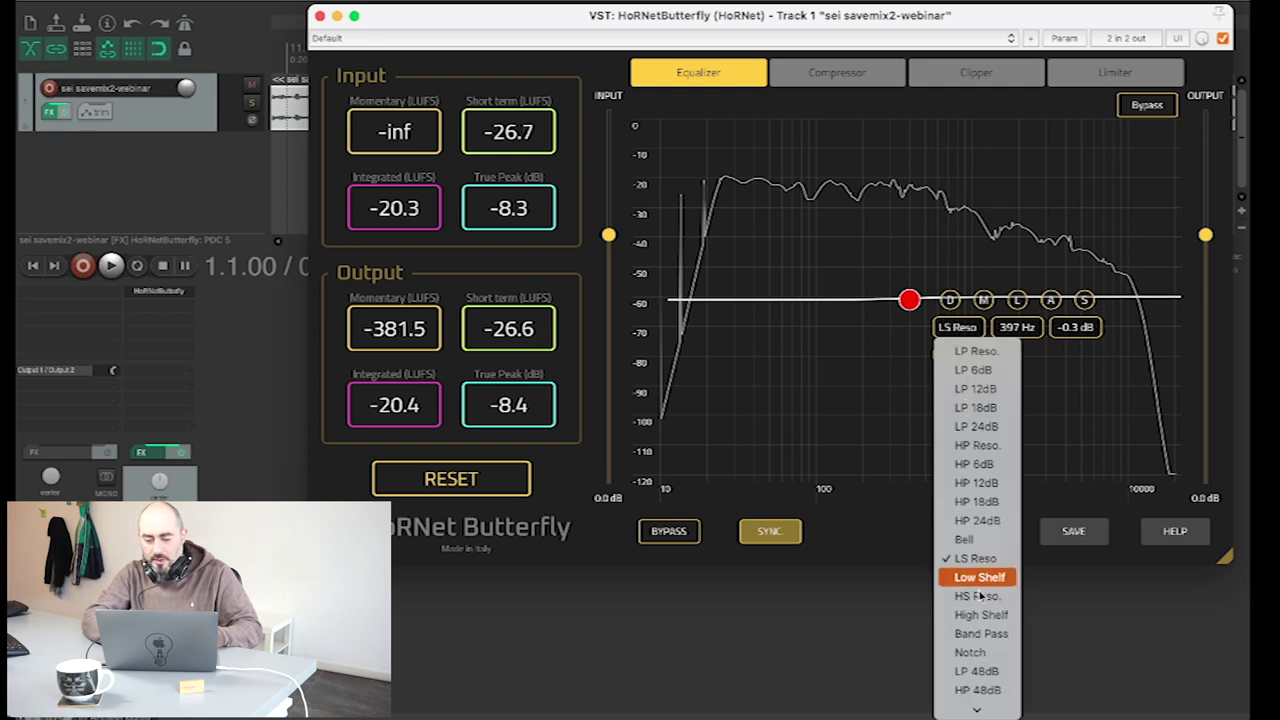
left_click(981, 540)
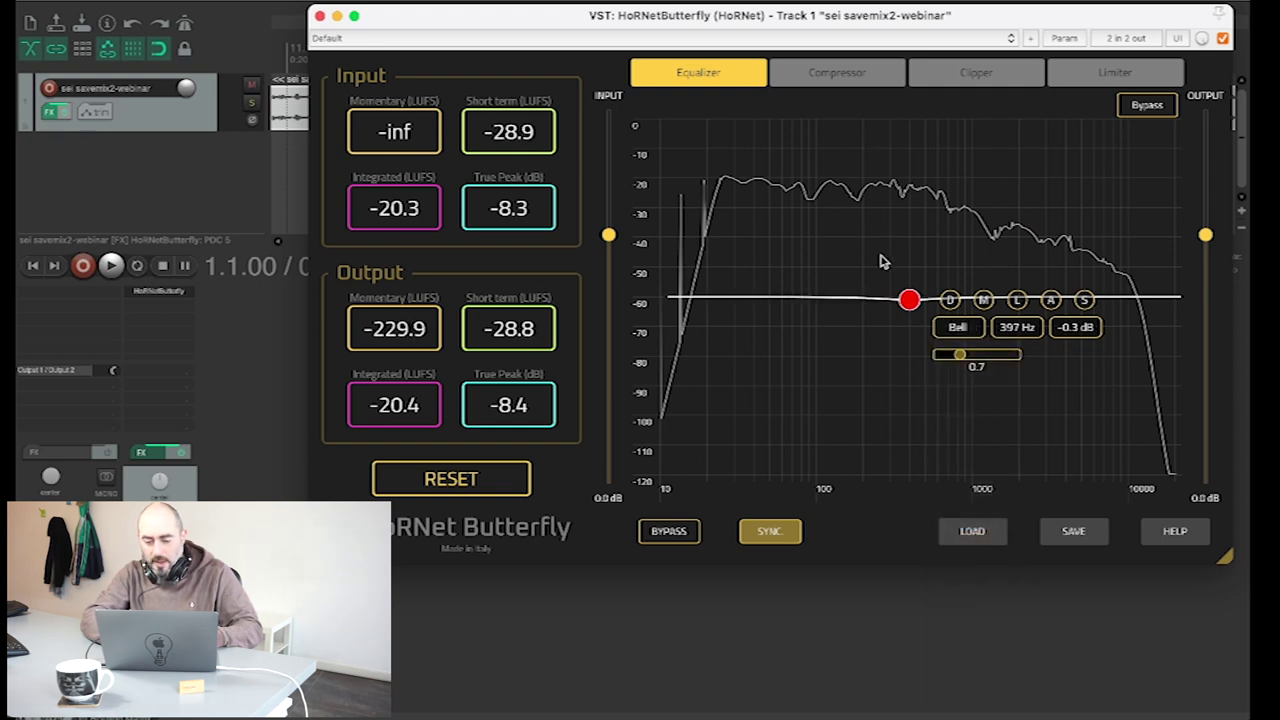
left_click_drag(913, 308, 918, 325)
left_click_drag(958, 388, 961, 378)
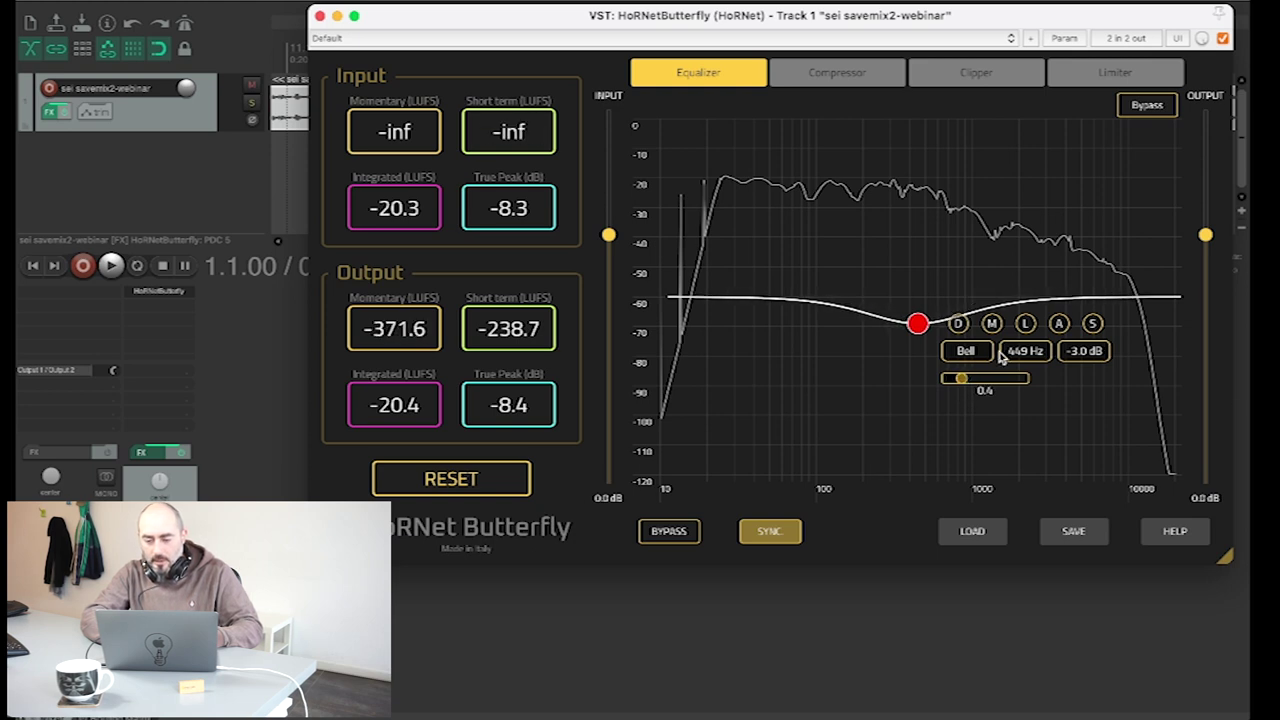
Add a second EQ band as a High Shelf boosting +3.0 dB at 4007 Hz.
double_click(1058, 298)
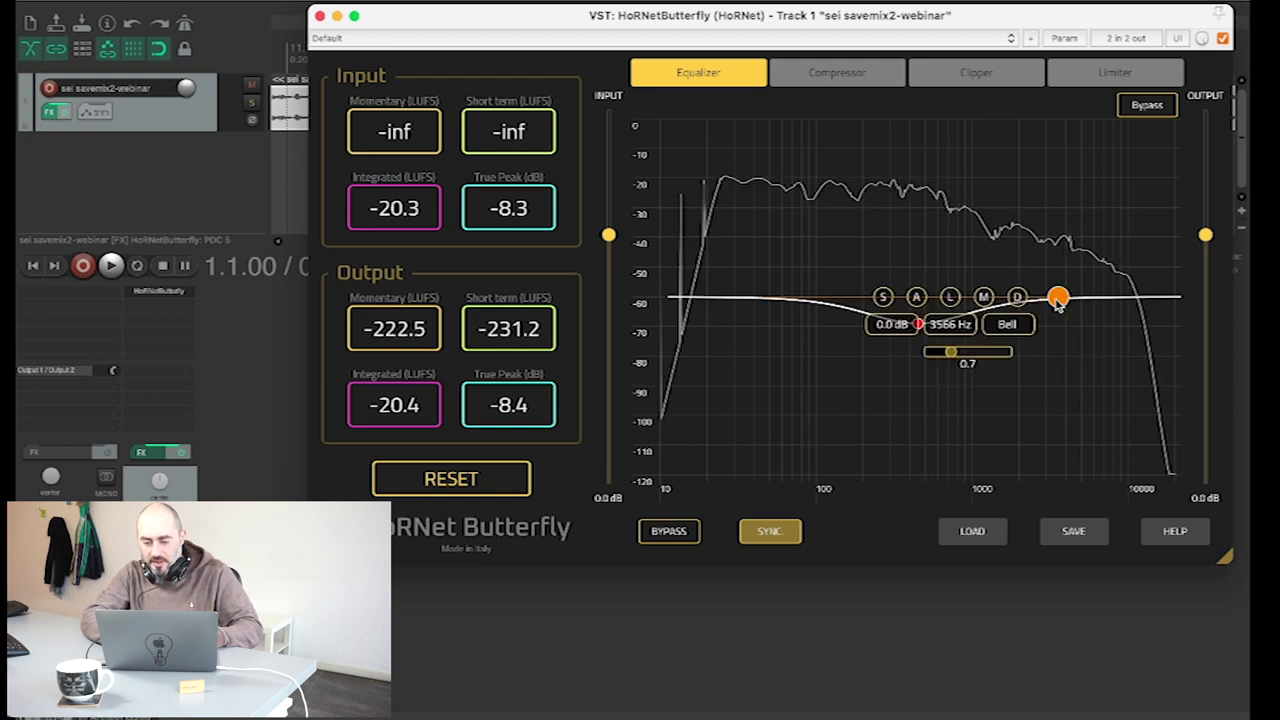
left_click_drag(1060, 300, 1079, 296)
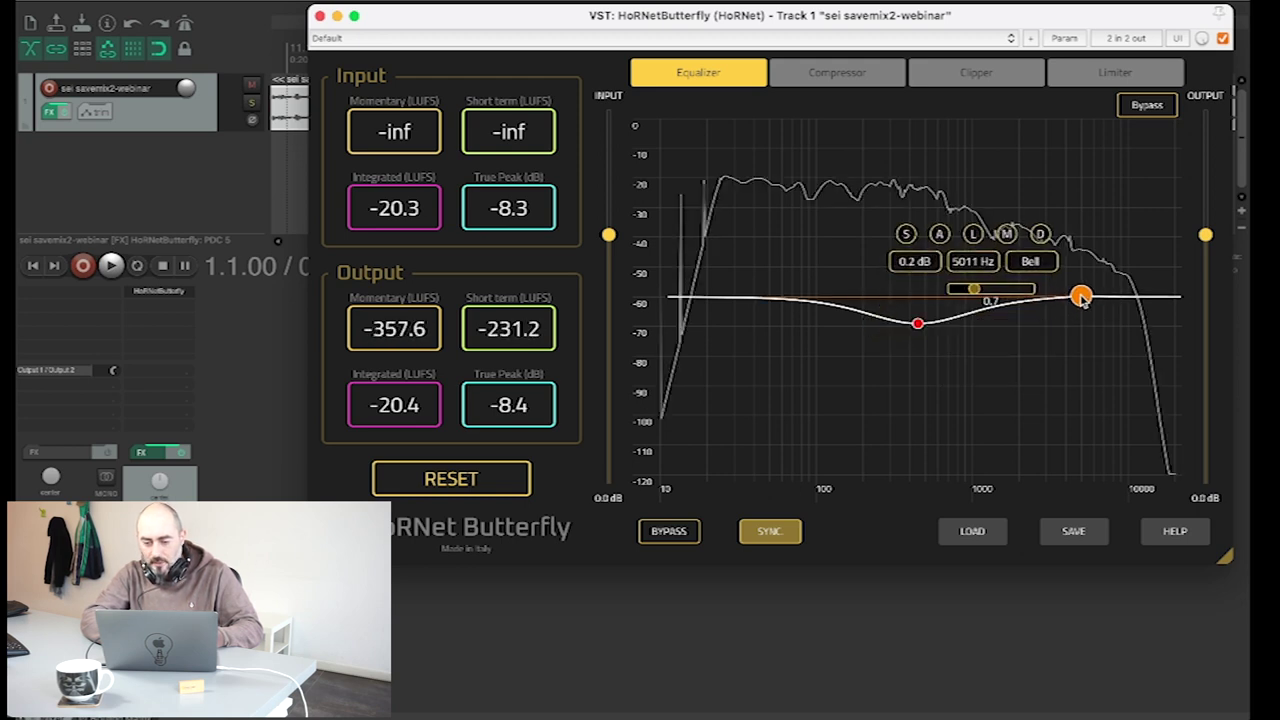
left_click(1040, 264)
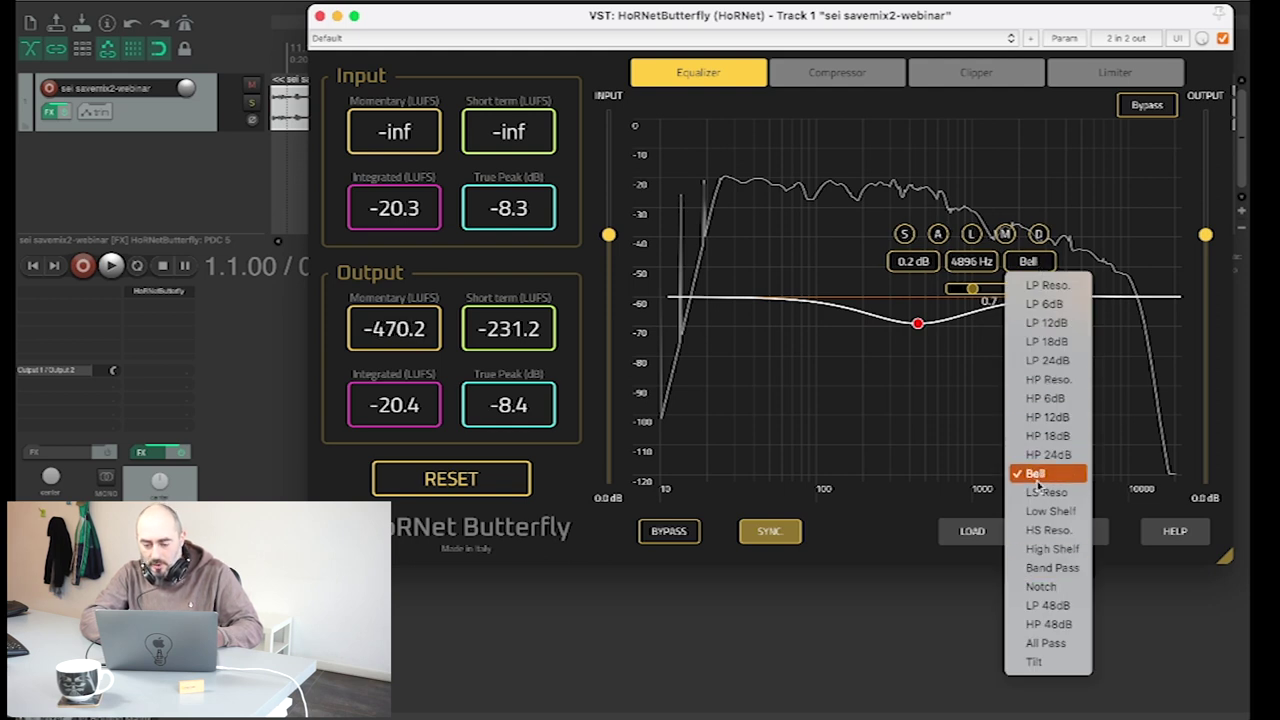
left_click(1050, 549)
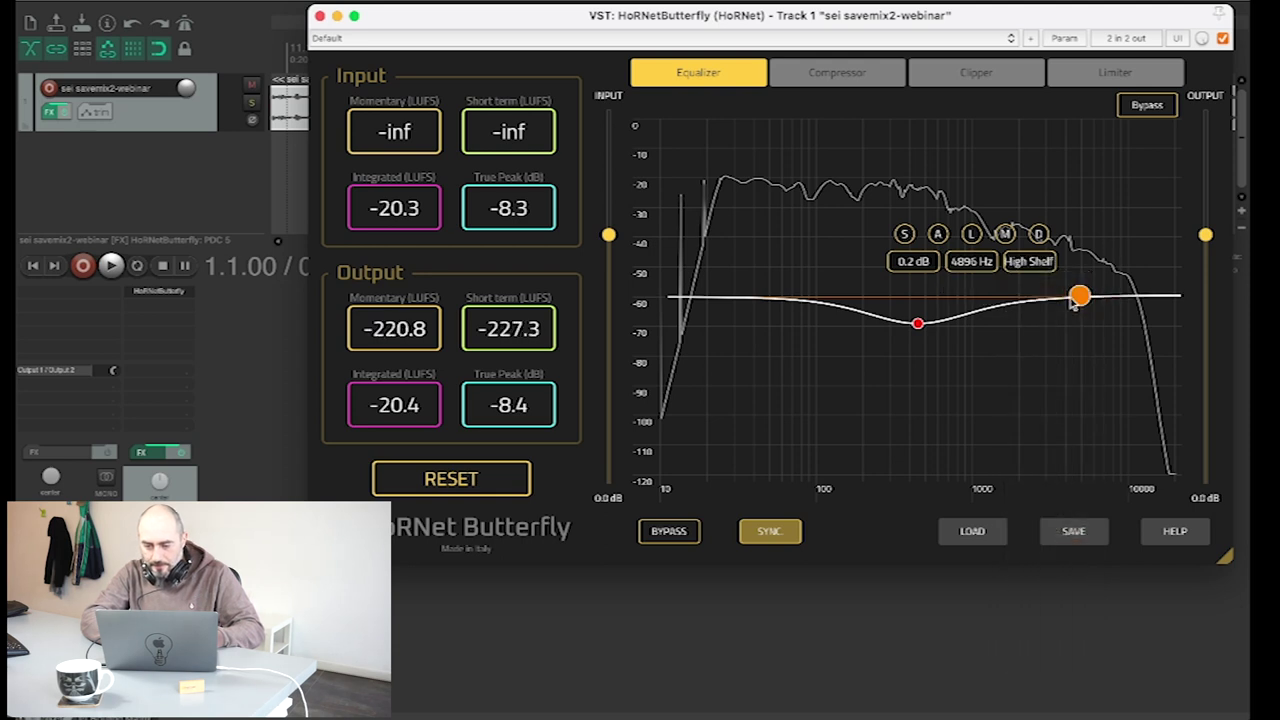
left_click_drag(1073, 303, 1068, 276)
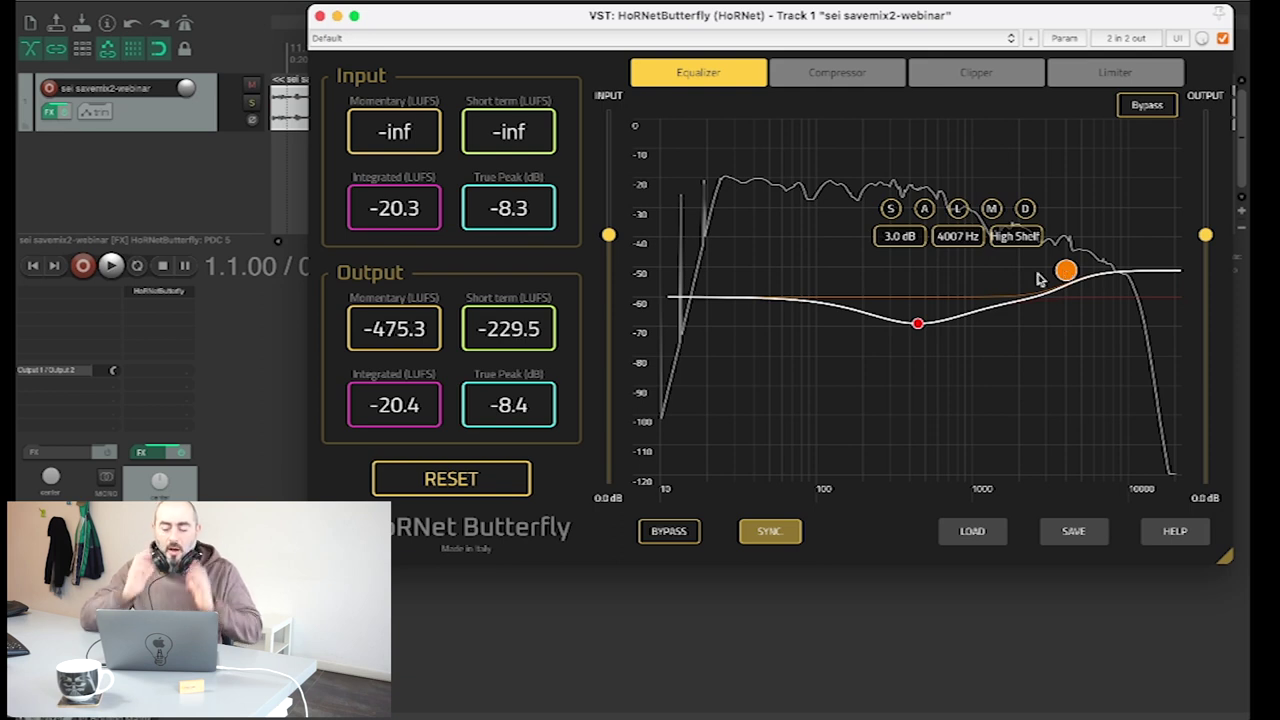
Add an HP 18dB high-pass band with a 30 Hz cutoff and start playback.
left_click(716, 300)
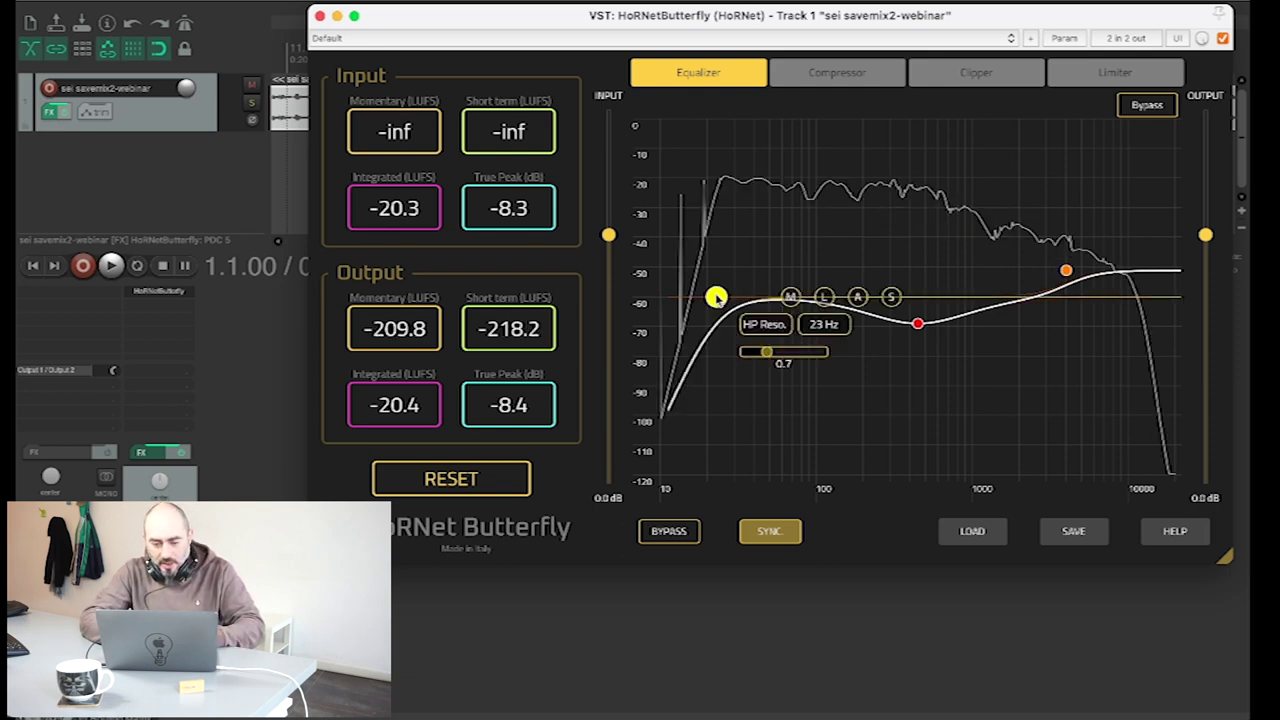
left_click(747, 326)
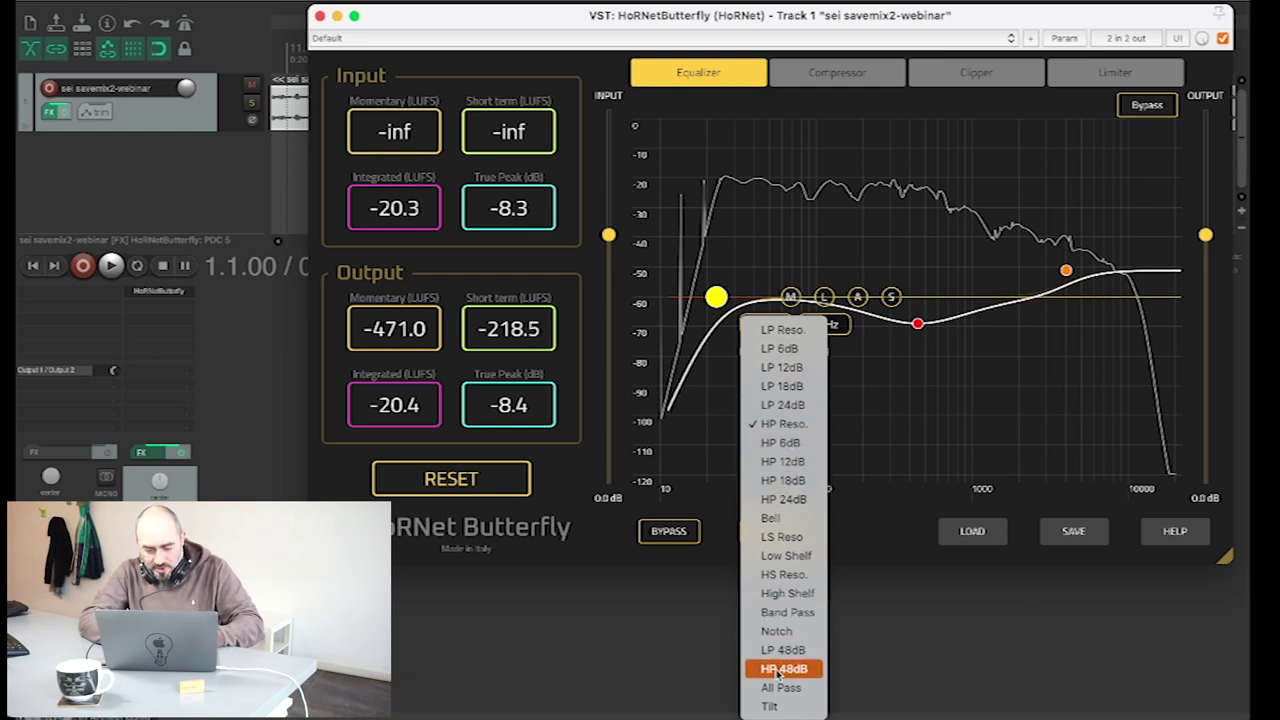
left_click(783, 481)
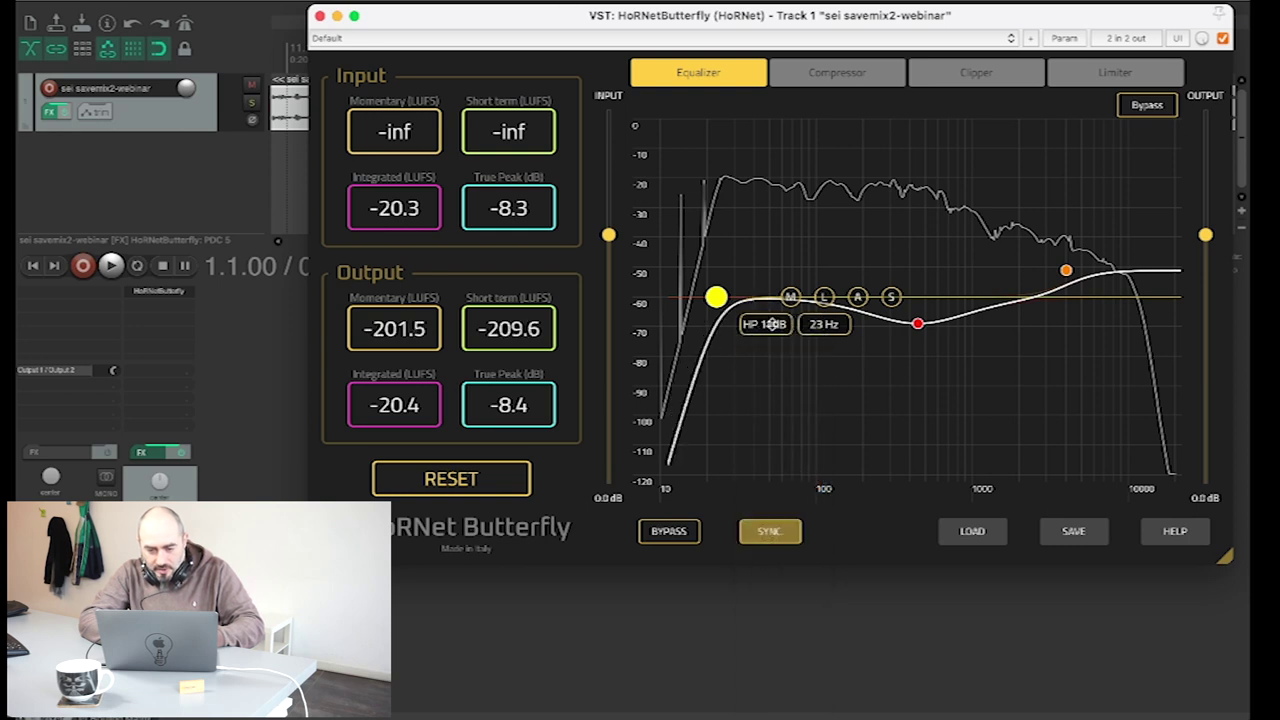
double_click(822, 324)
type("30")
key("Return")
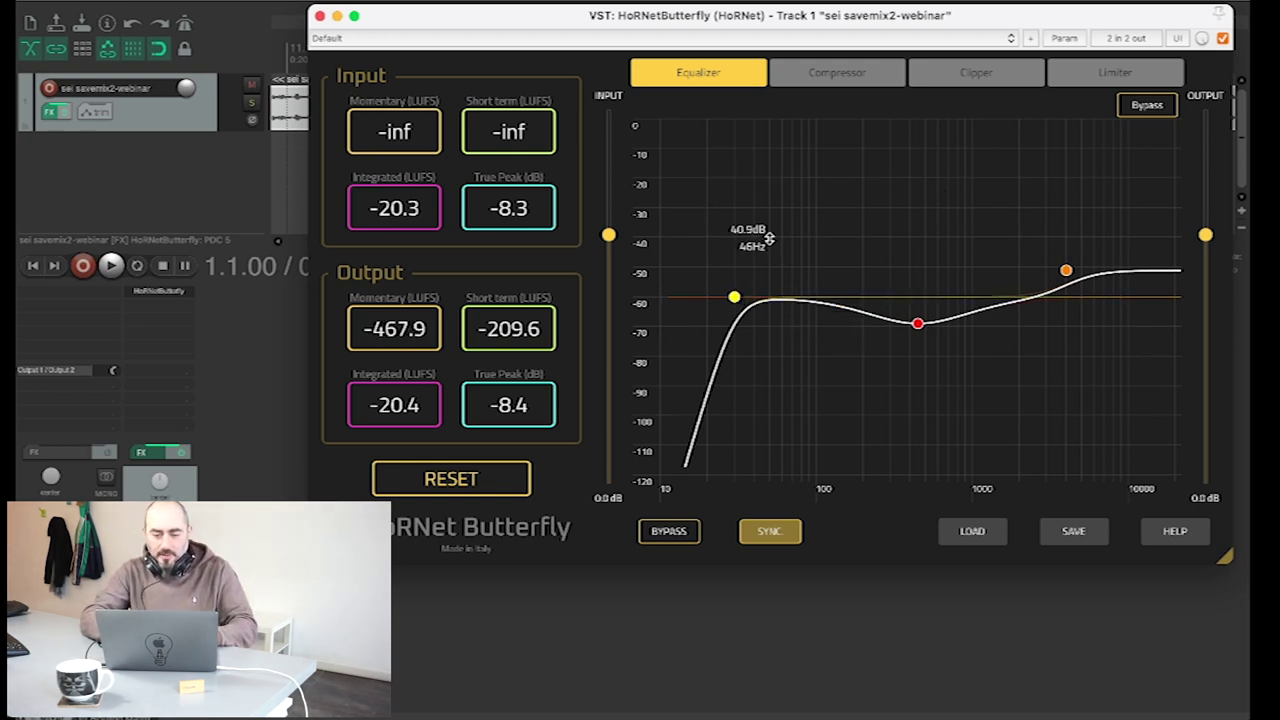
key("space")
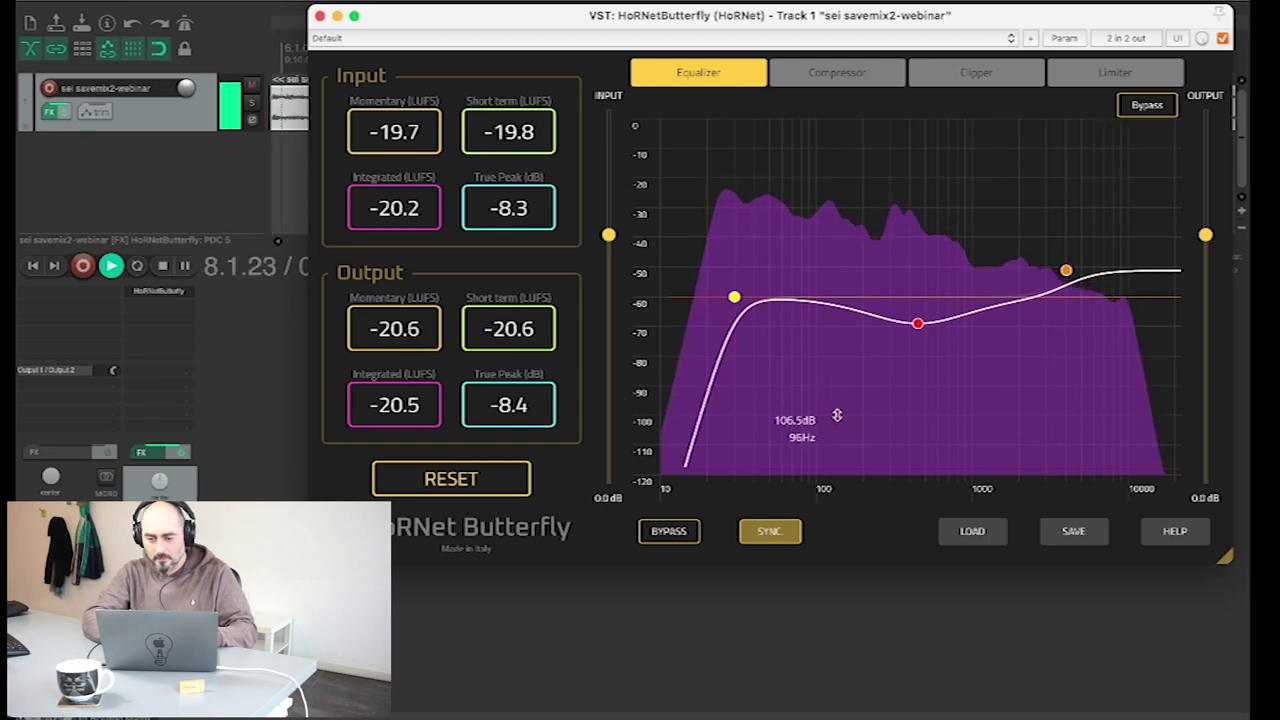
Move the mid cut to 446 Hz, -2.6 dB, comparing it against EQ bypass.
left_click(919, 322)
left_click_drag(919, 322, 917, 320)
left_click(1150, 104)
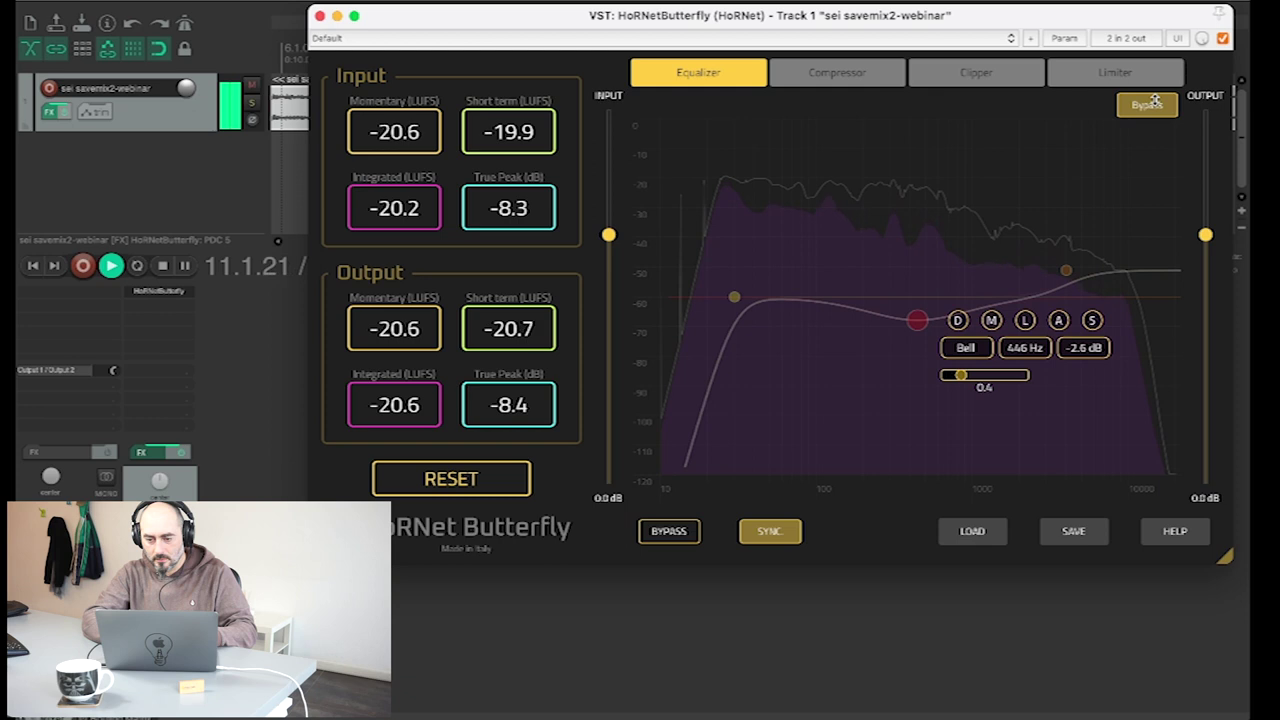
left_click(1150, 104)
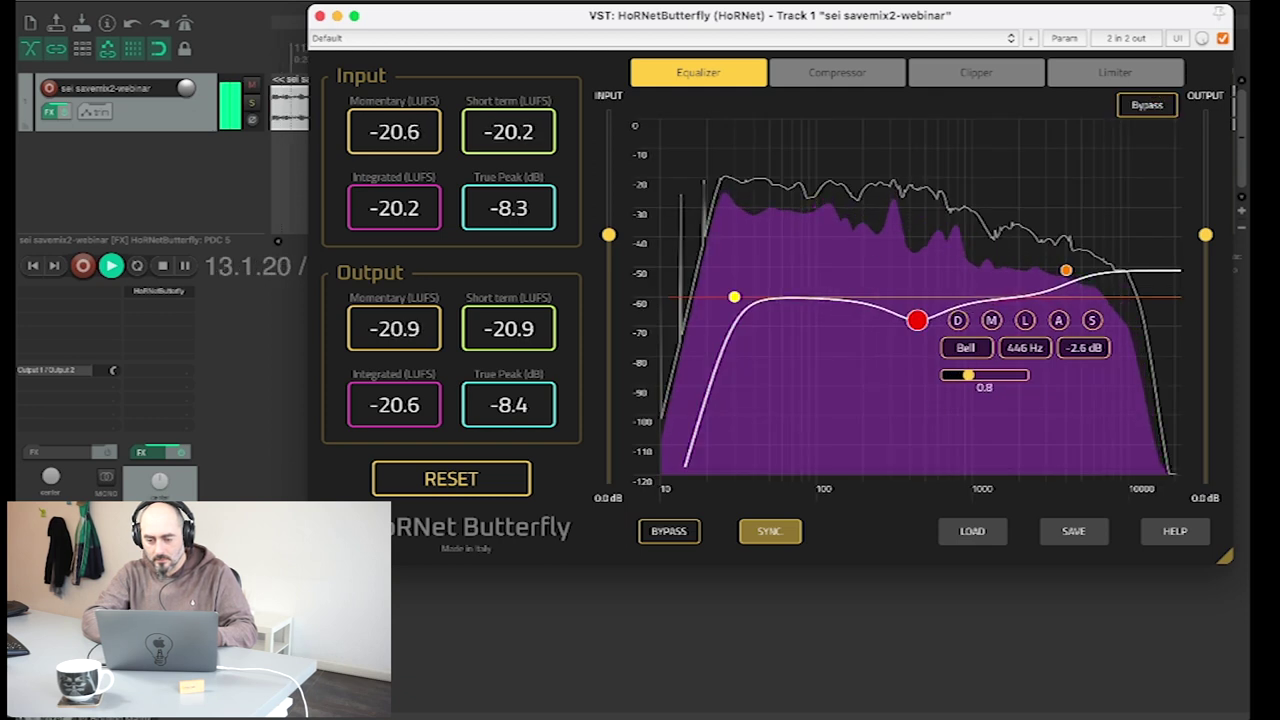
left_click(1149, 105)
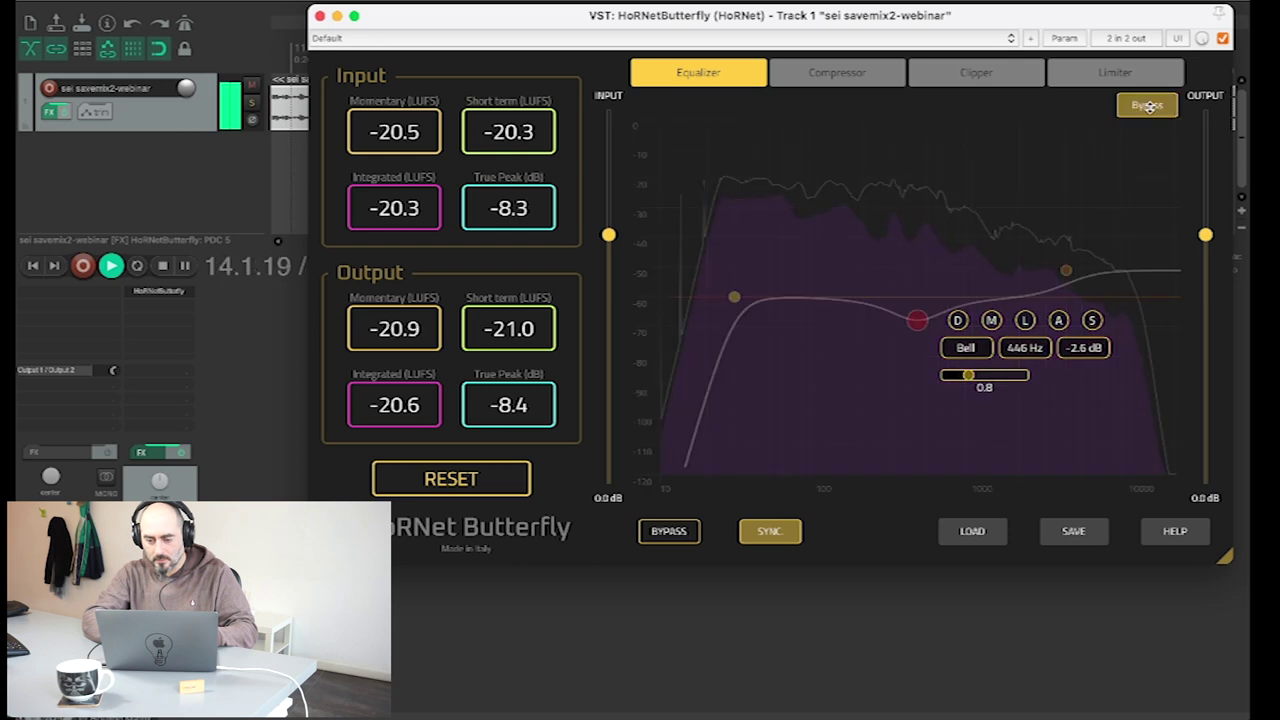
left_click(1148, 106)
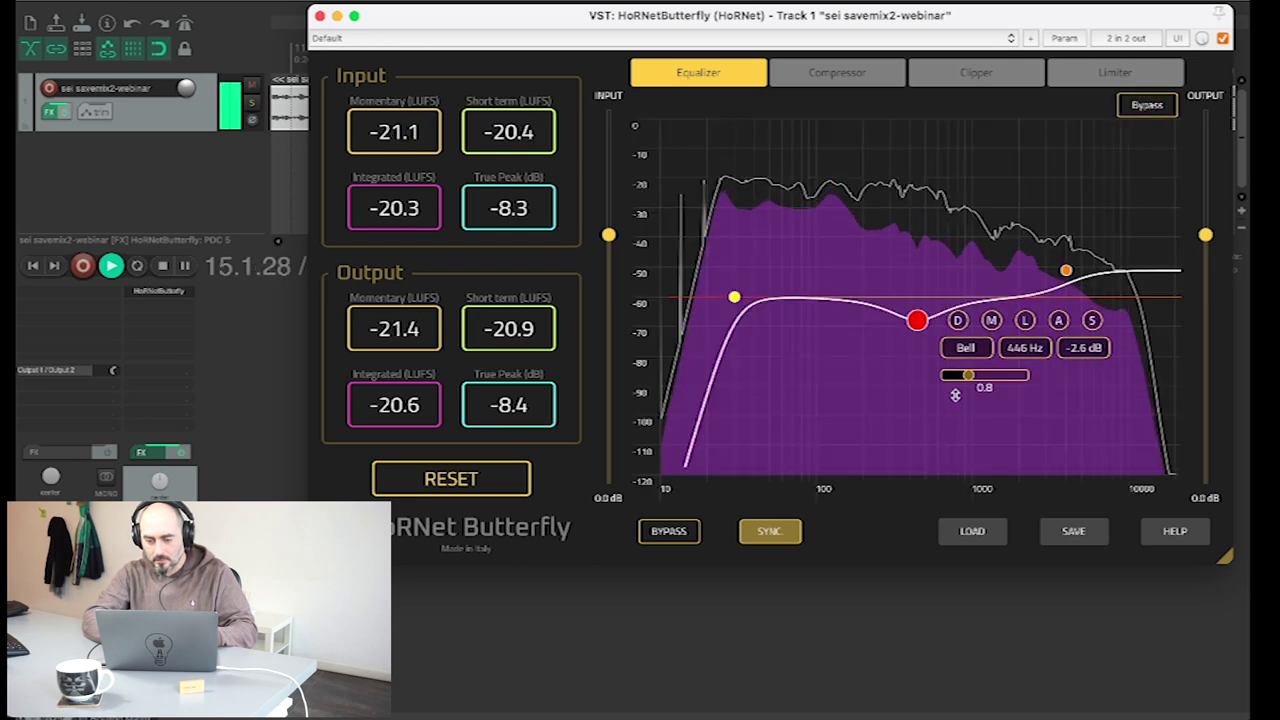
Widen the mid cut to Q 0.6, compare with bypass once more, and stop playback.
left_click_drag(968, 376, 966, 376)
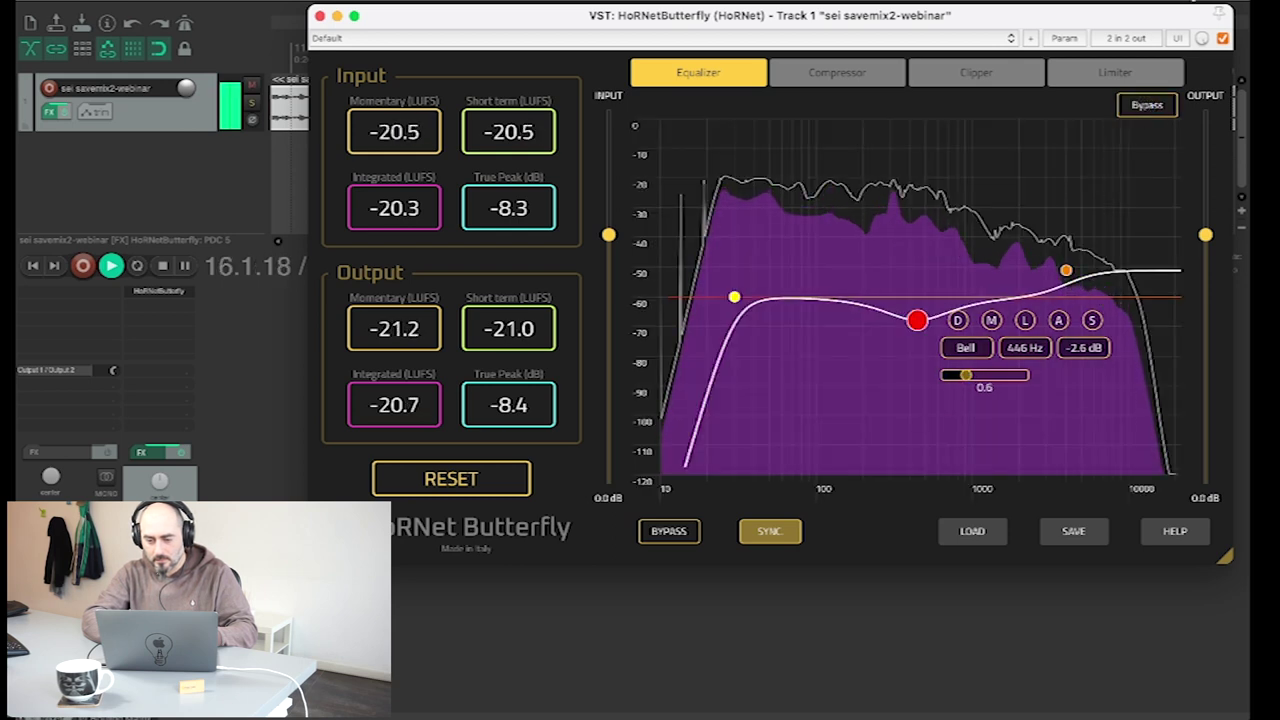
left_click(1148, 103)
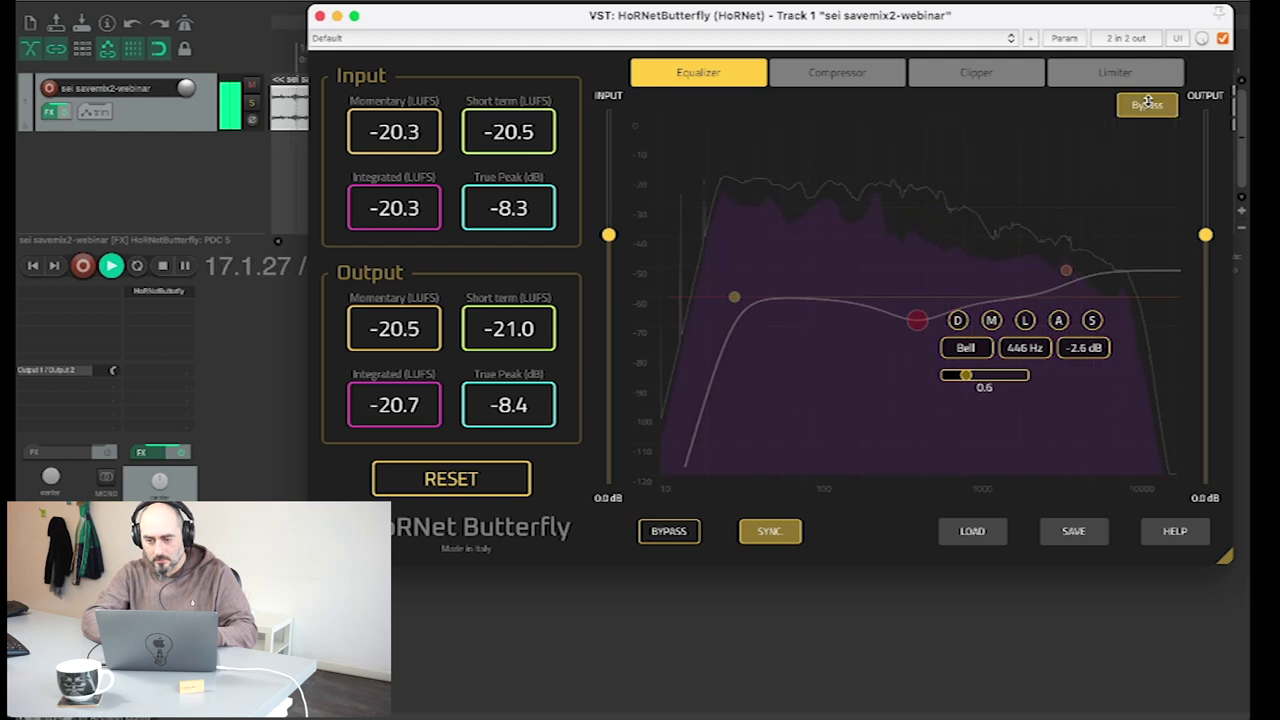
left_click(1148, 103)
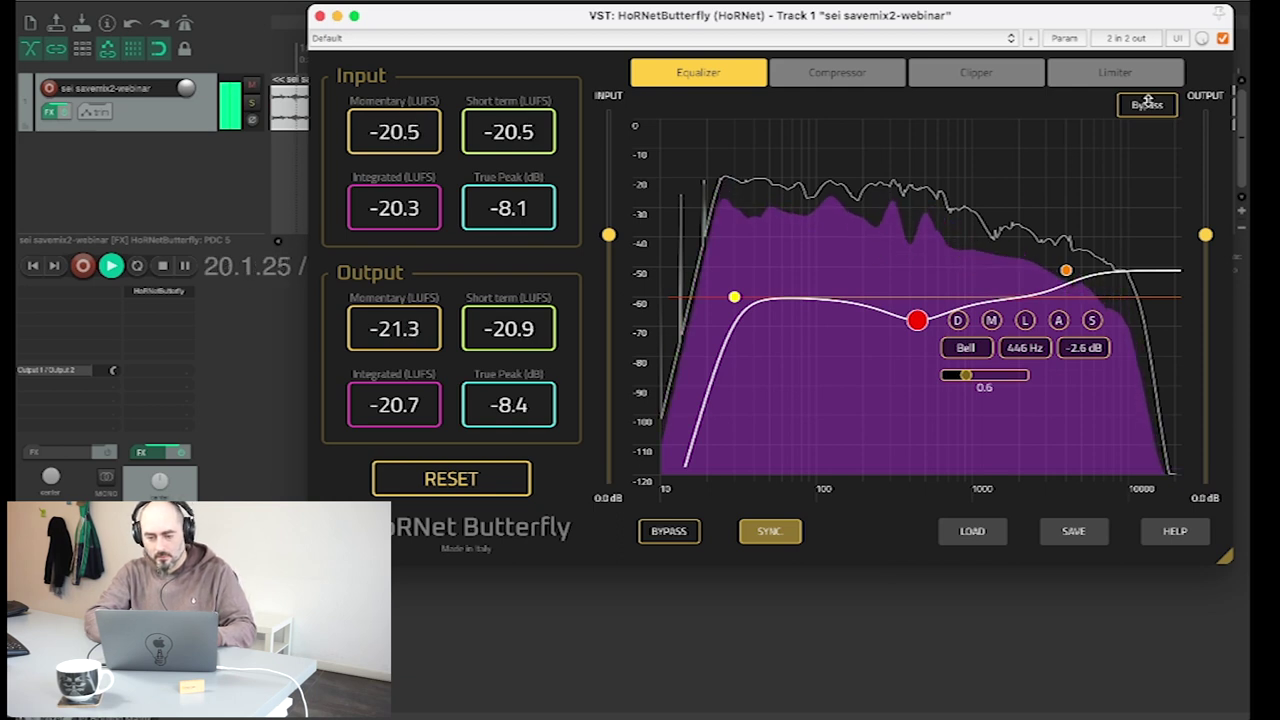
key("space")
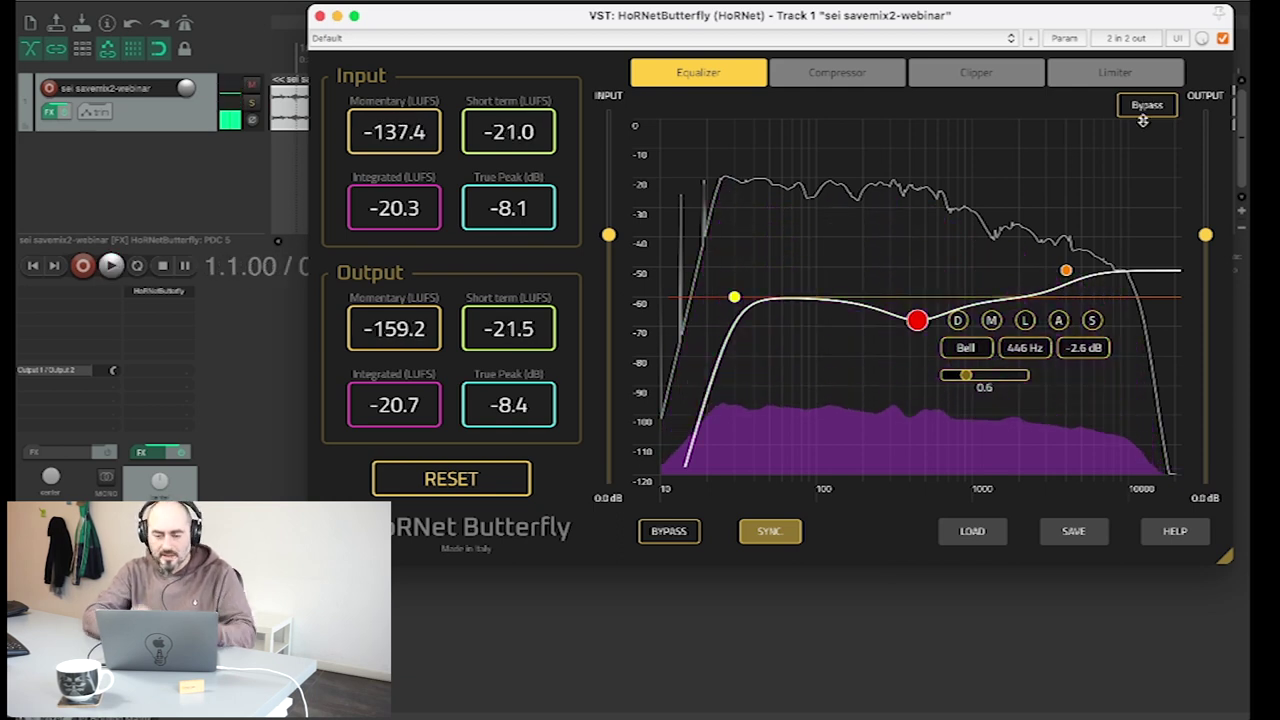
Turn compressor SYNC off and set 10 ms attack, 1000 ms release and a 2.0 ratio.
left_click(818, 76)
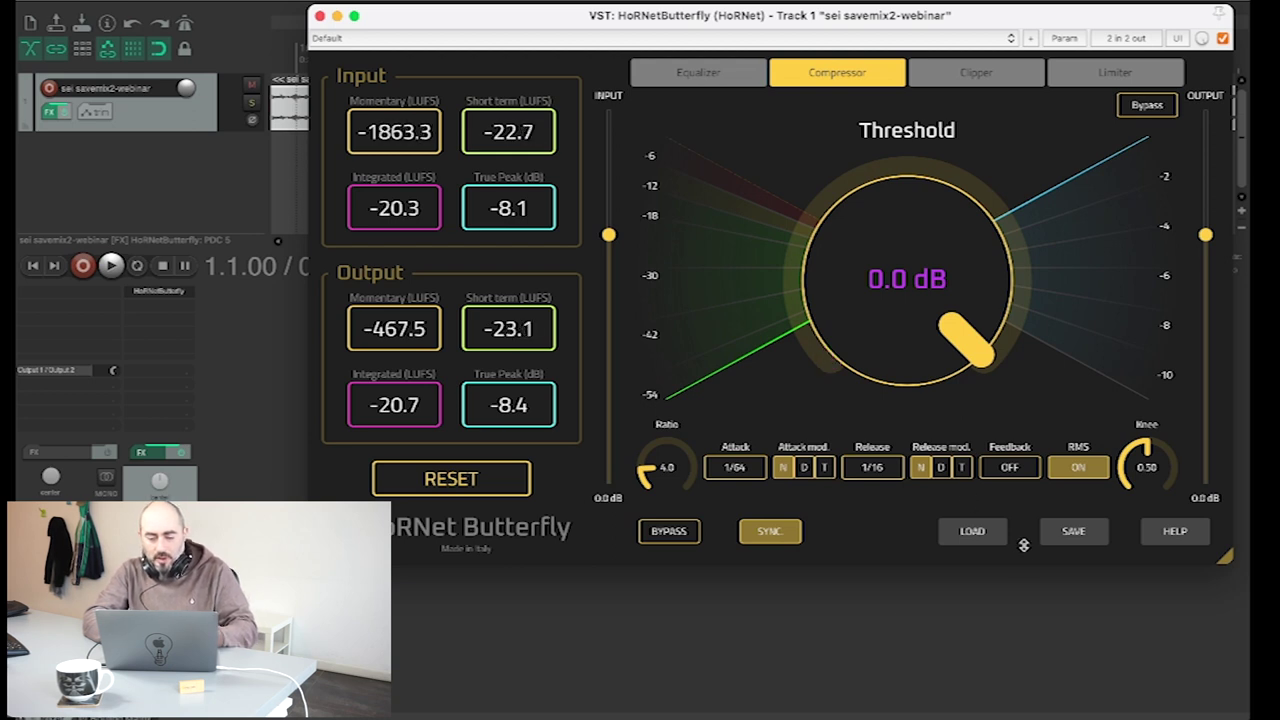
left_click(757, 538)
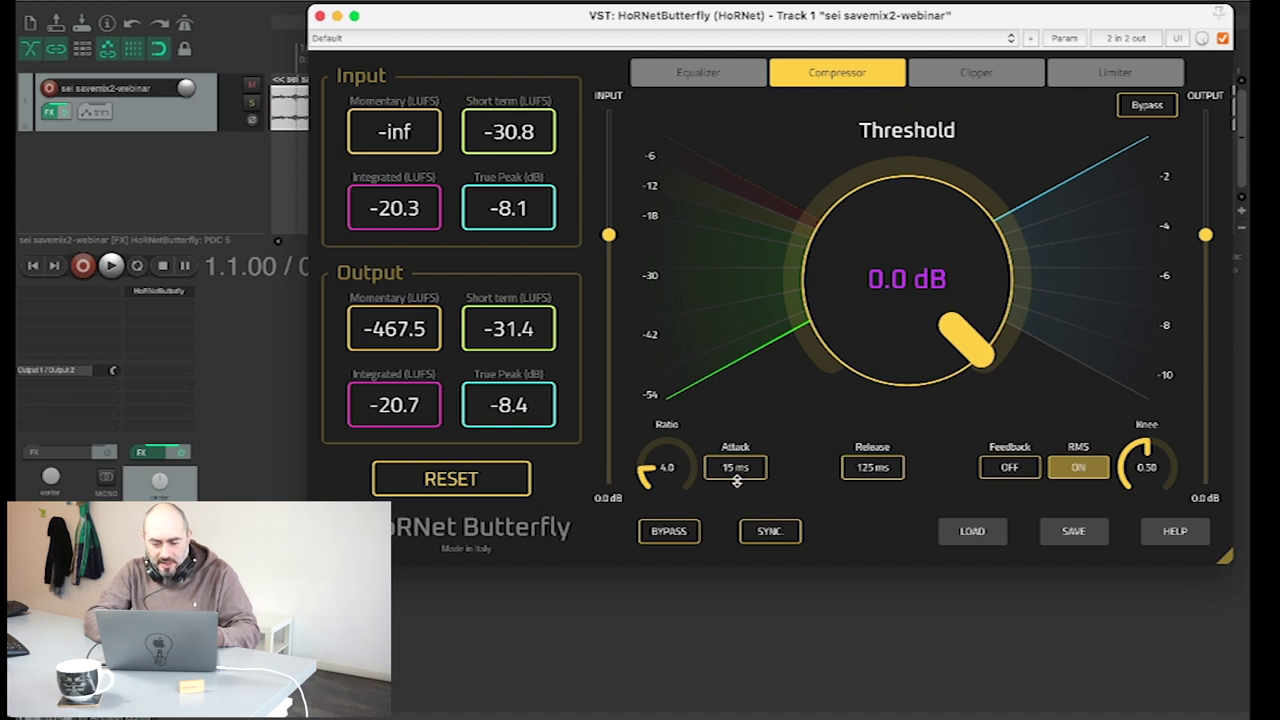
double_click(735, 468)
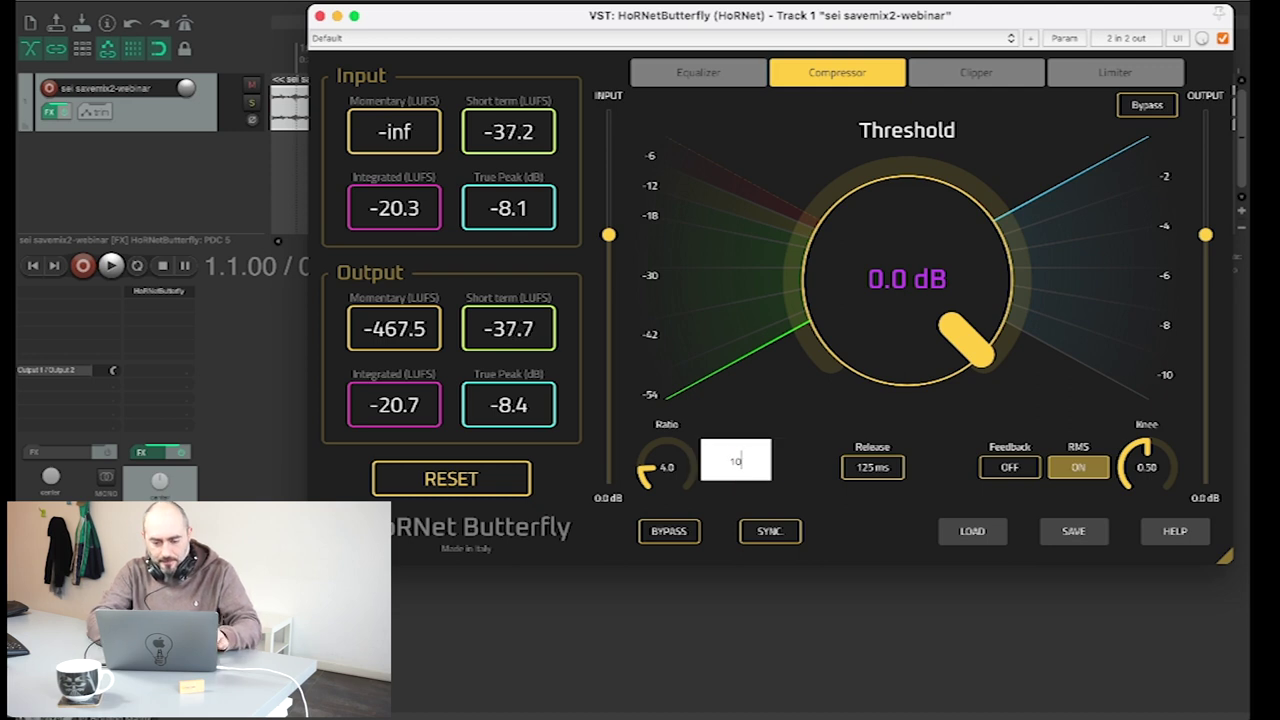
key("Return")
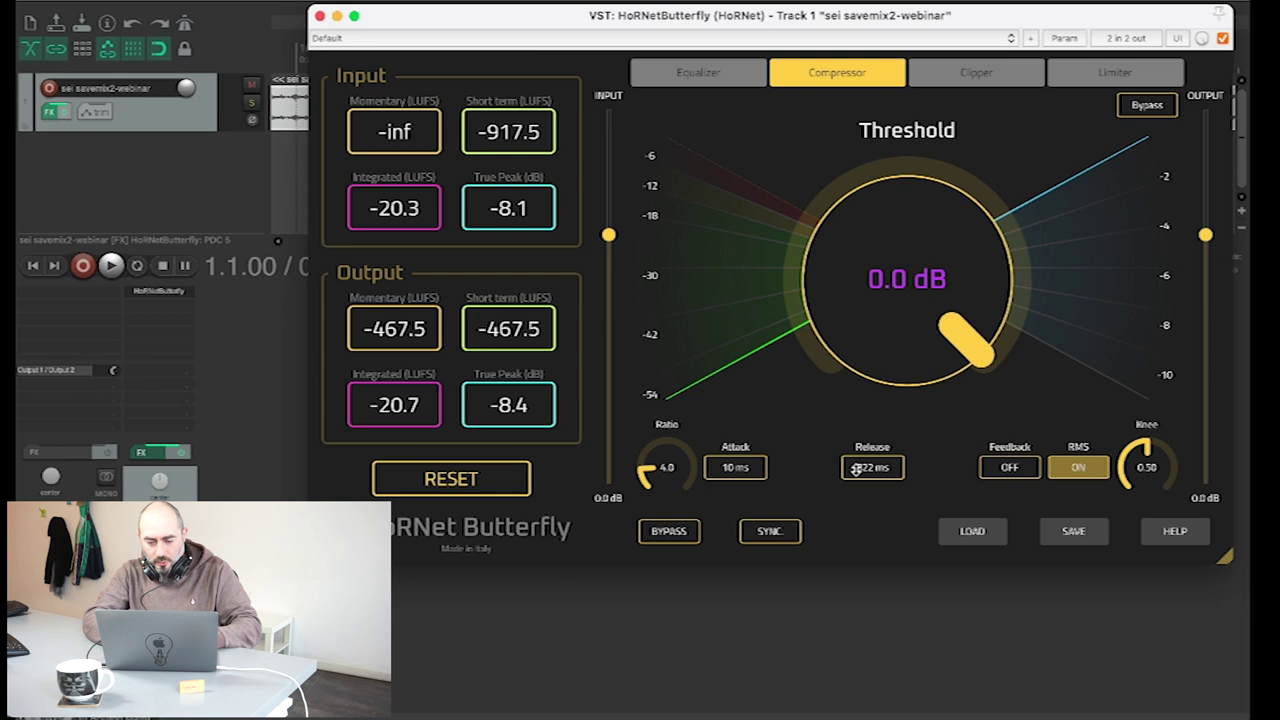
double_click(856, 470)
type("1000")
key("Return")
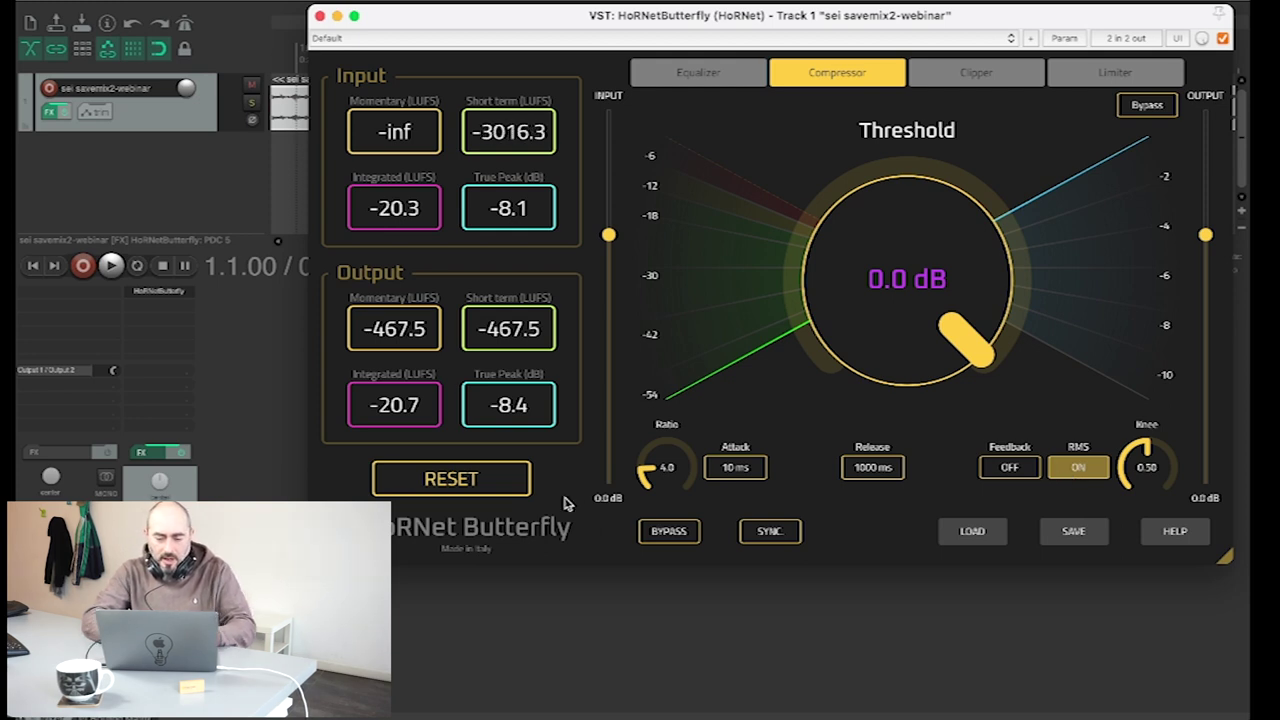
left_click_drag(662, 467, 662, 510)
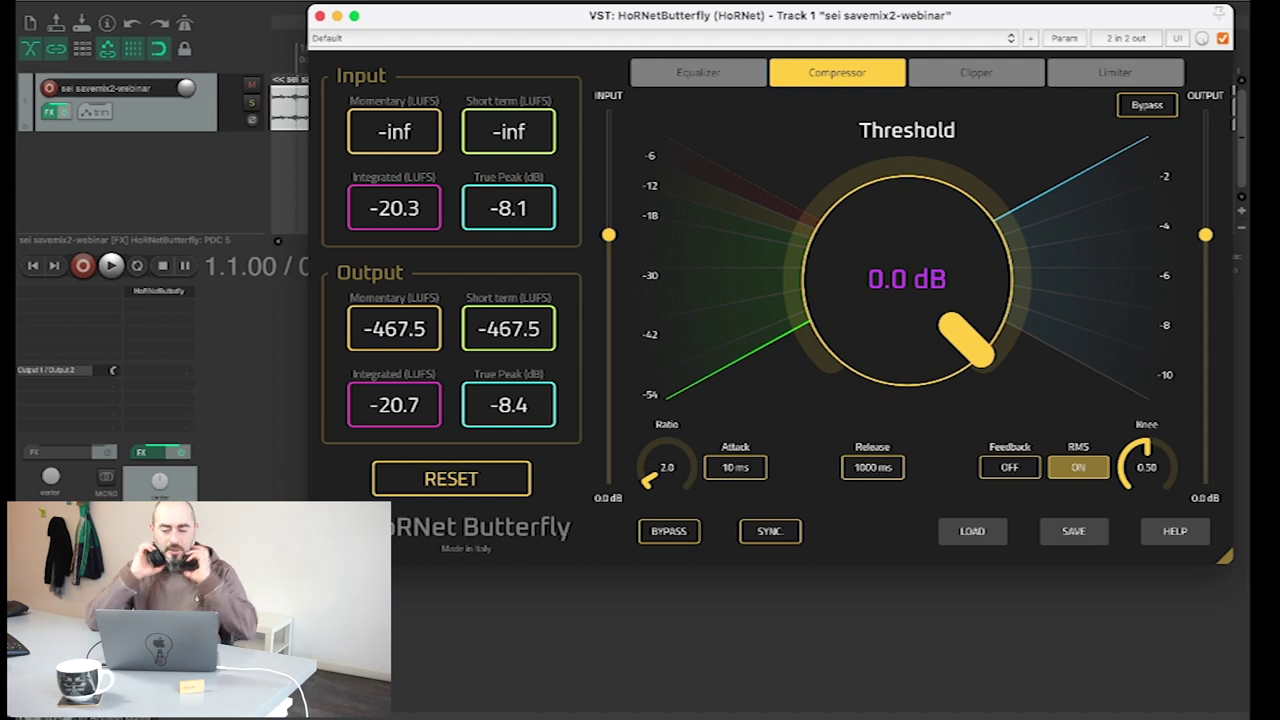
During playback, lower the compressor threshold to -28.4 dB, compare with bypass, then stop.
key("space")
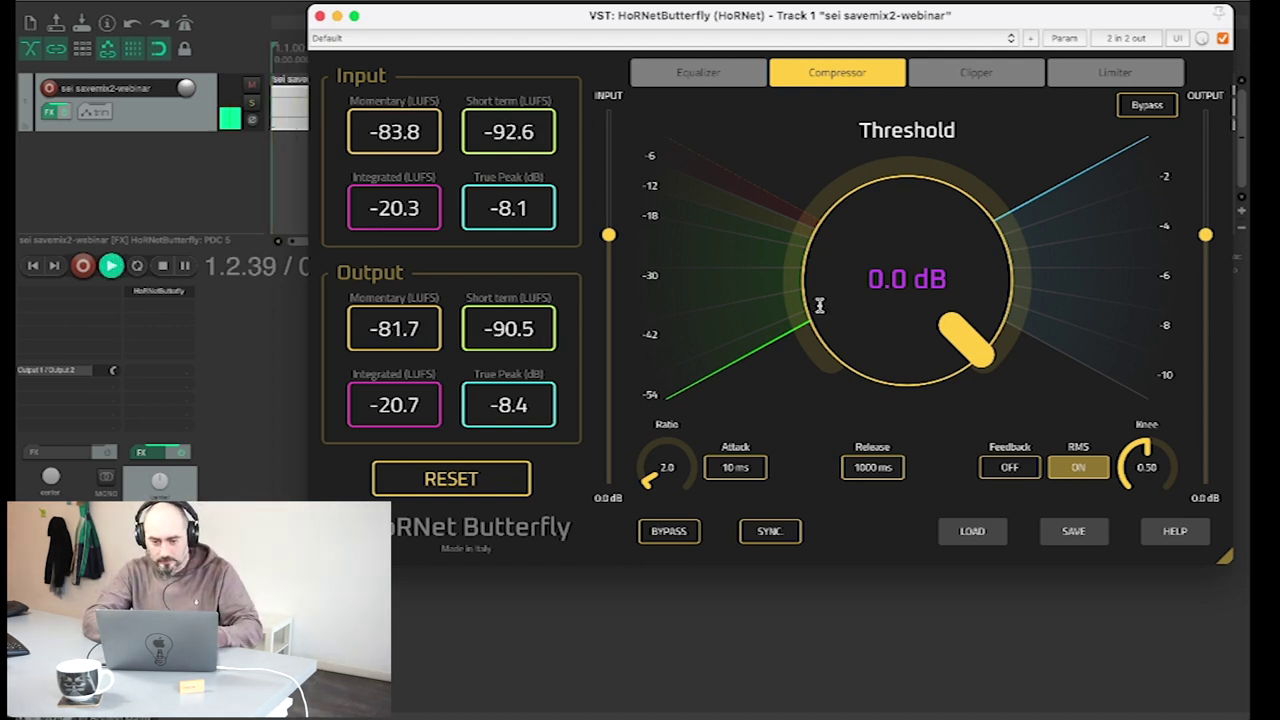
left_click_drag(906, 334, 906, 385)
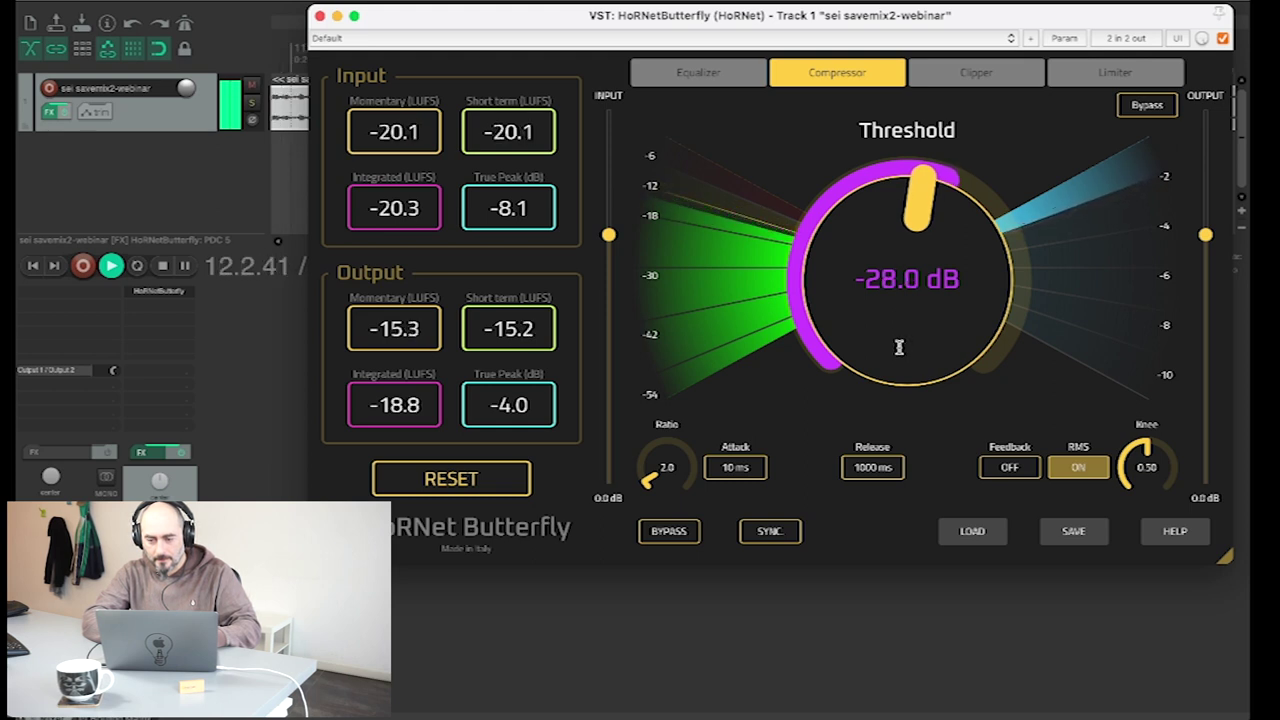
left_click_drag(939, 150, 939, 154)
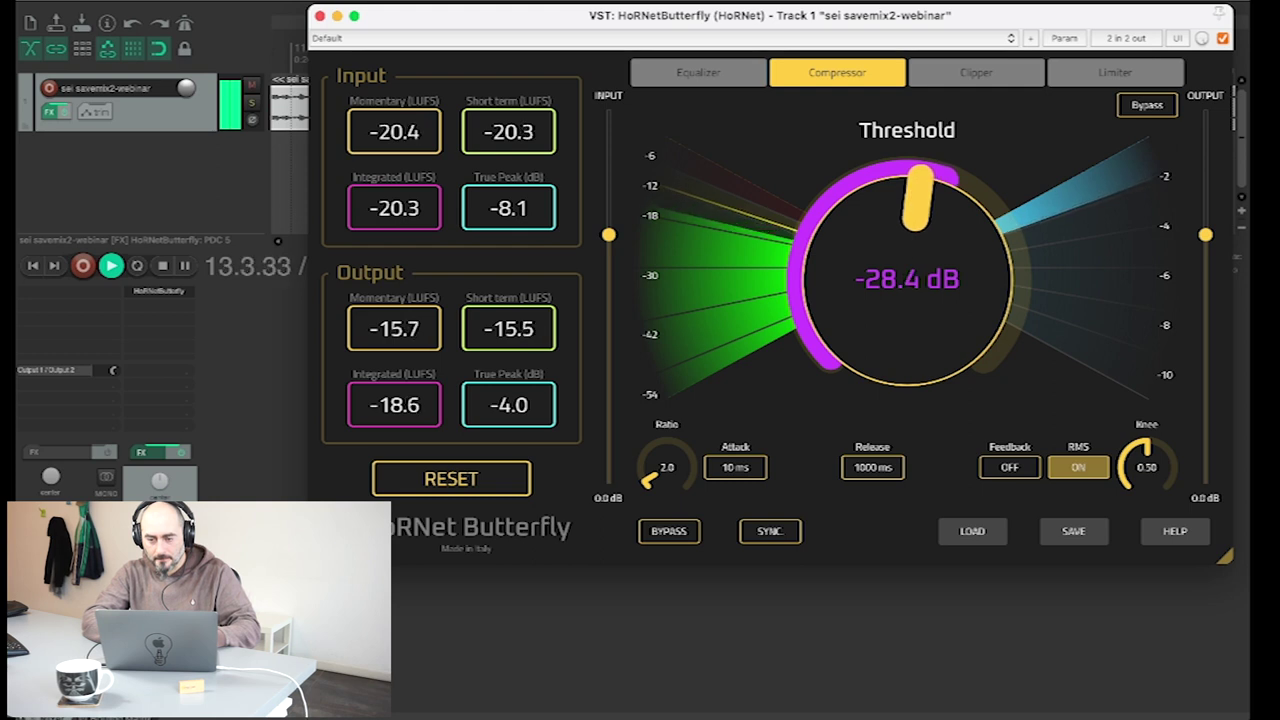
left_click(1149, 104)
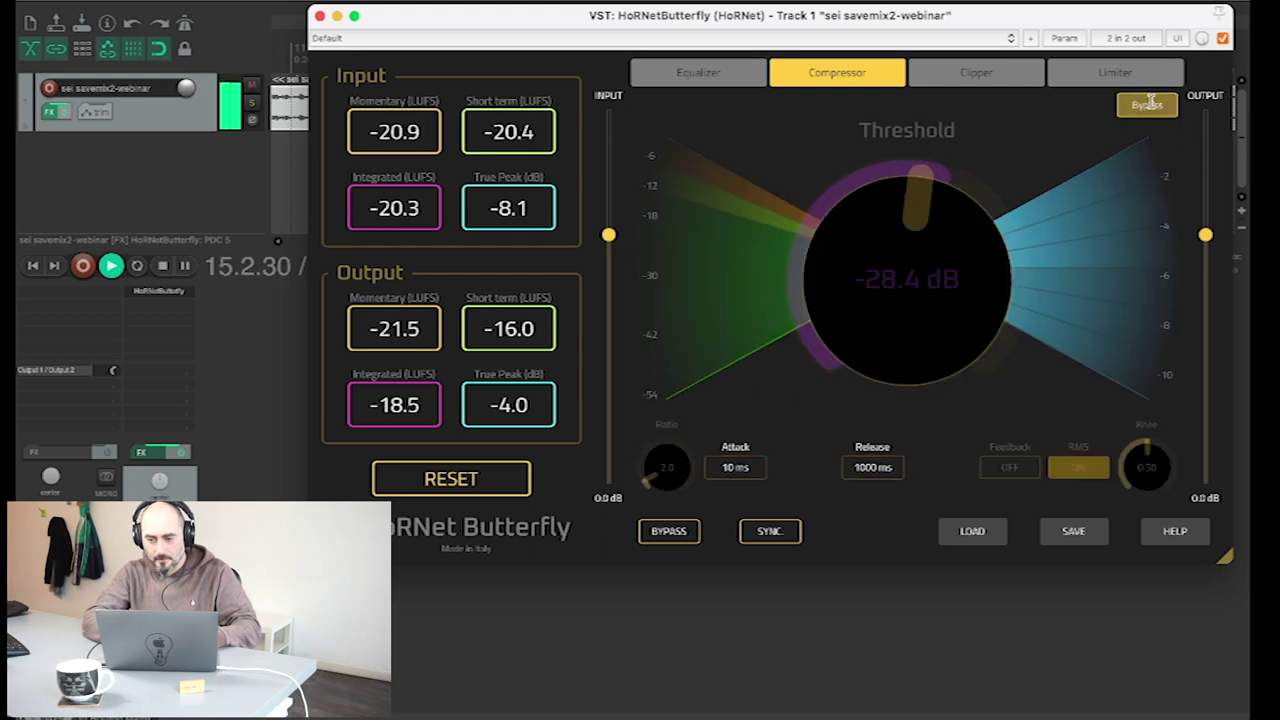
left_click(1149, 104)
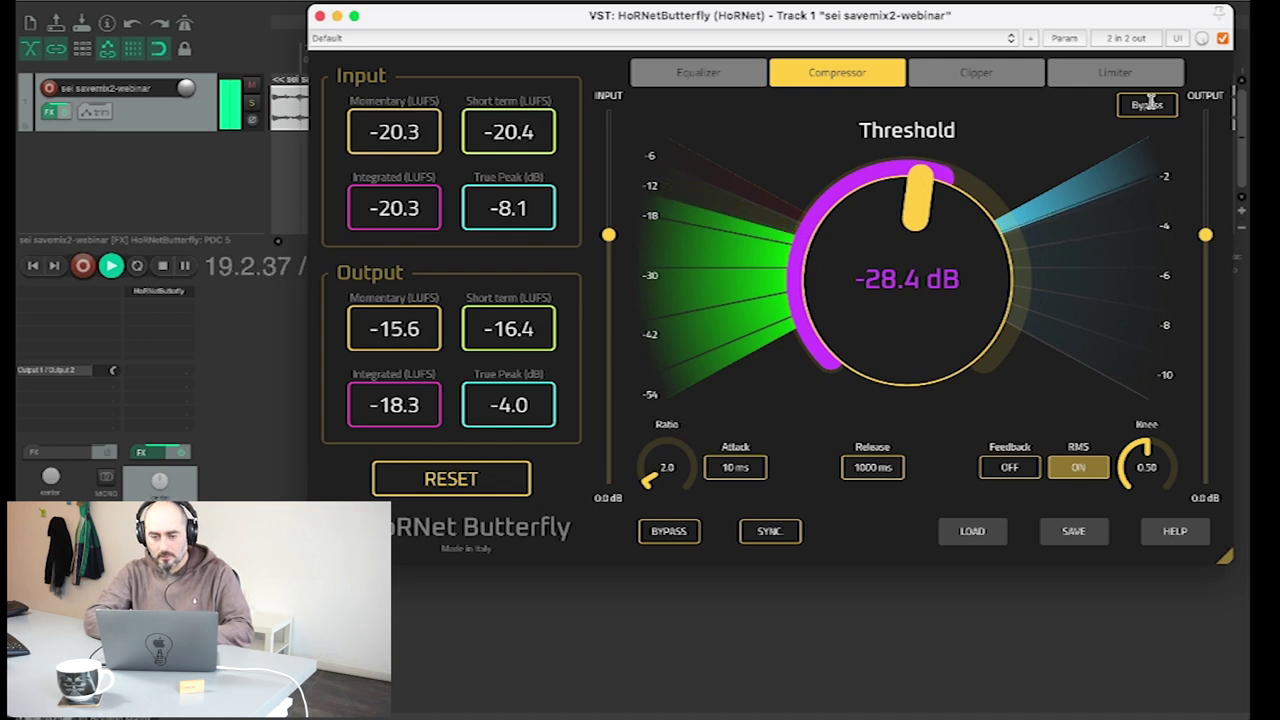
key("space")
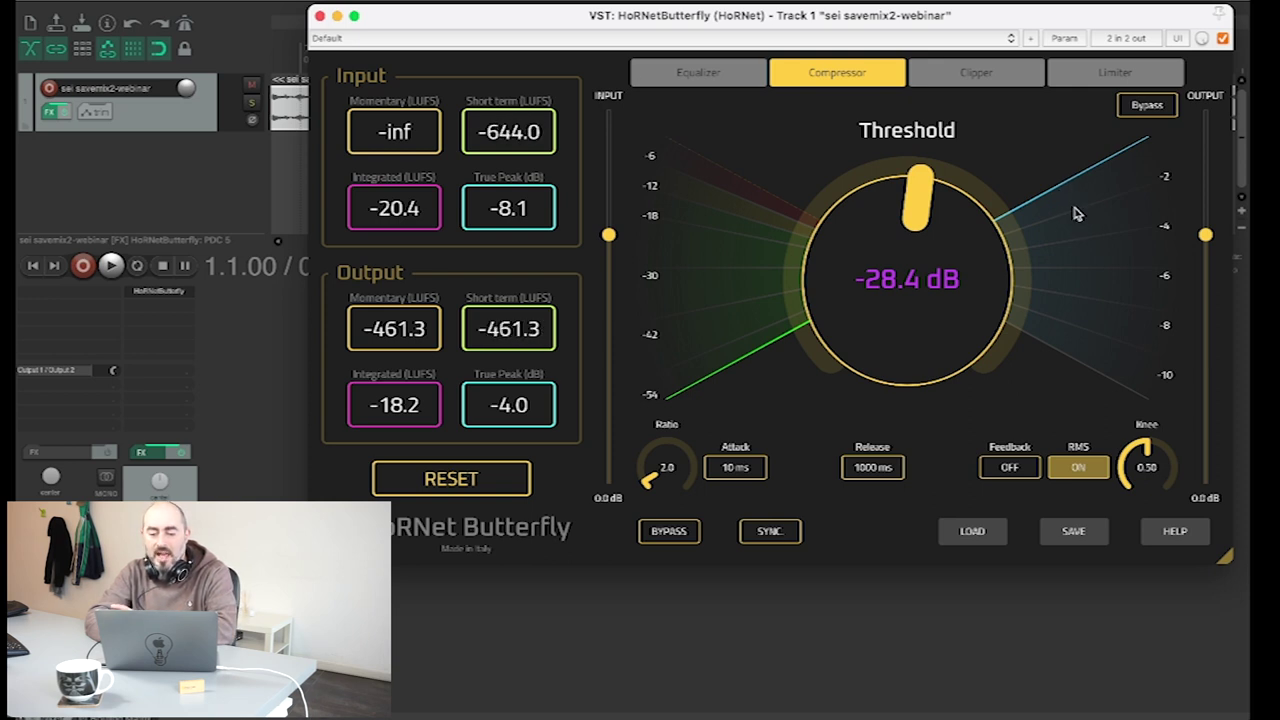
Show the clipper and, while the song plays, raise its gain from 0.0 to 5.3 dB.
left_click(979, 84)
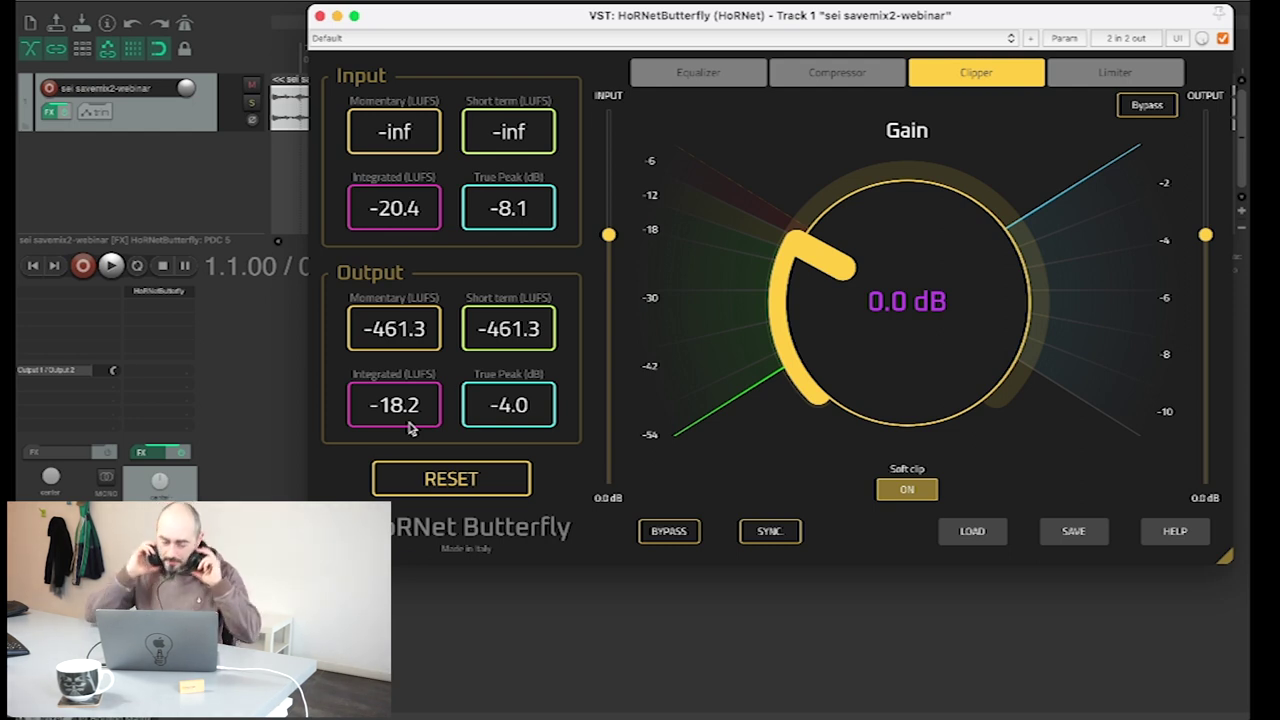
key("space")
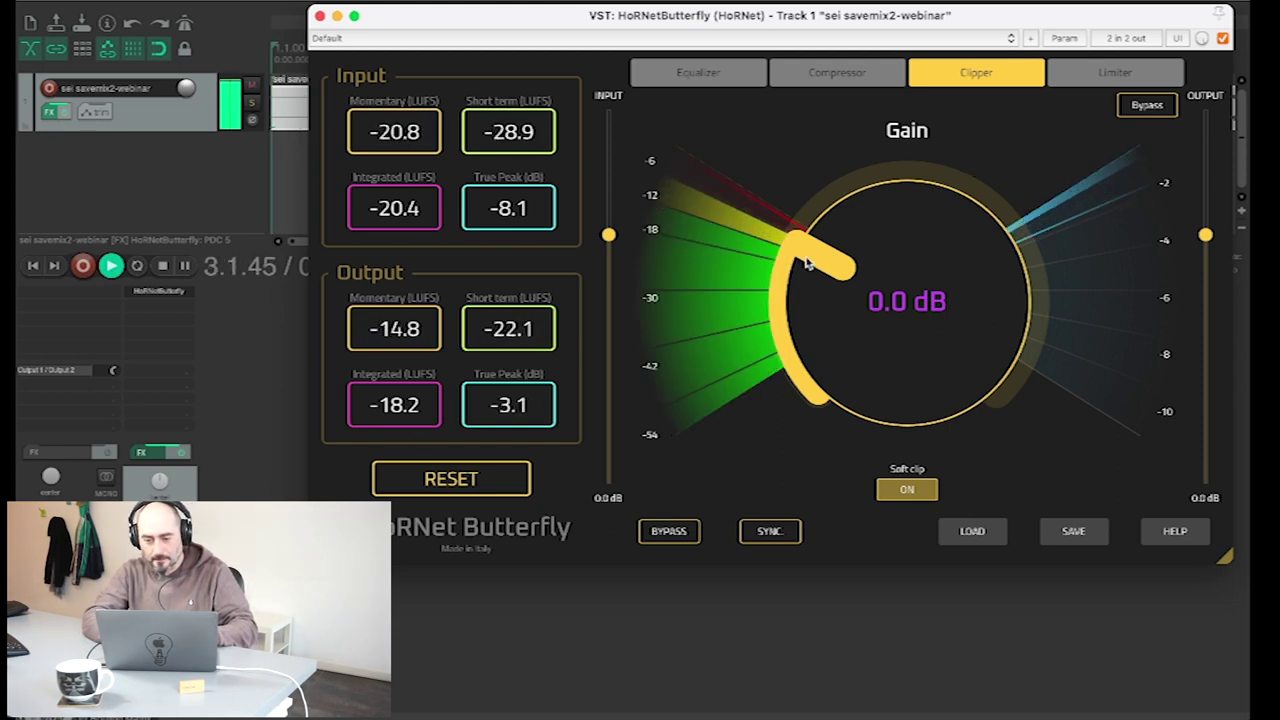
left_click_drag(808, 262, 808, 208)
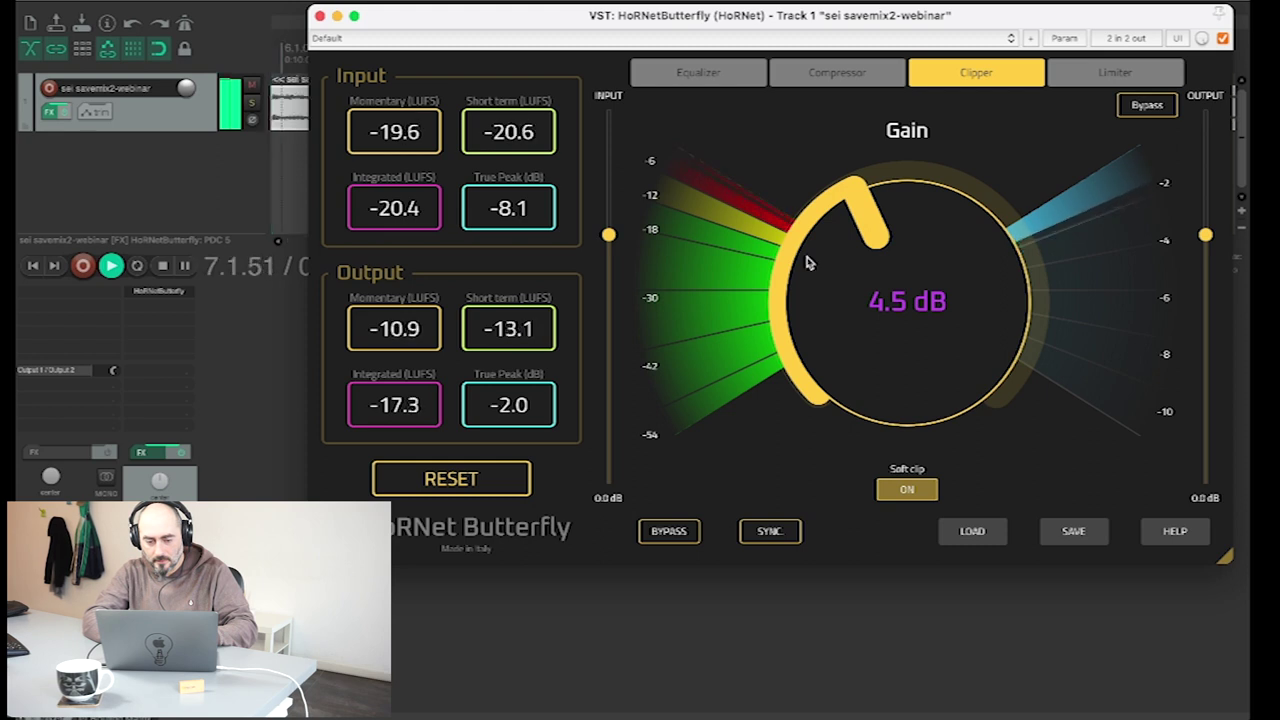
left_click_drag(820, 251, 820, 245)
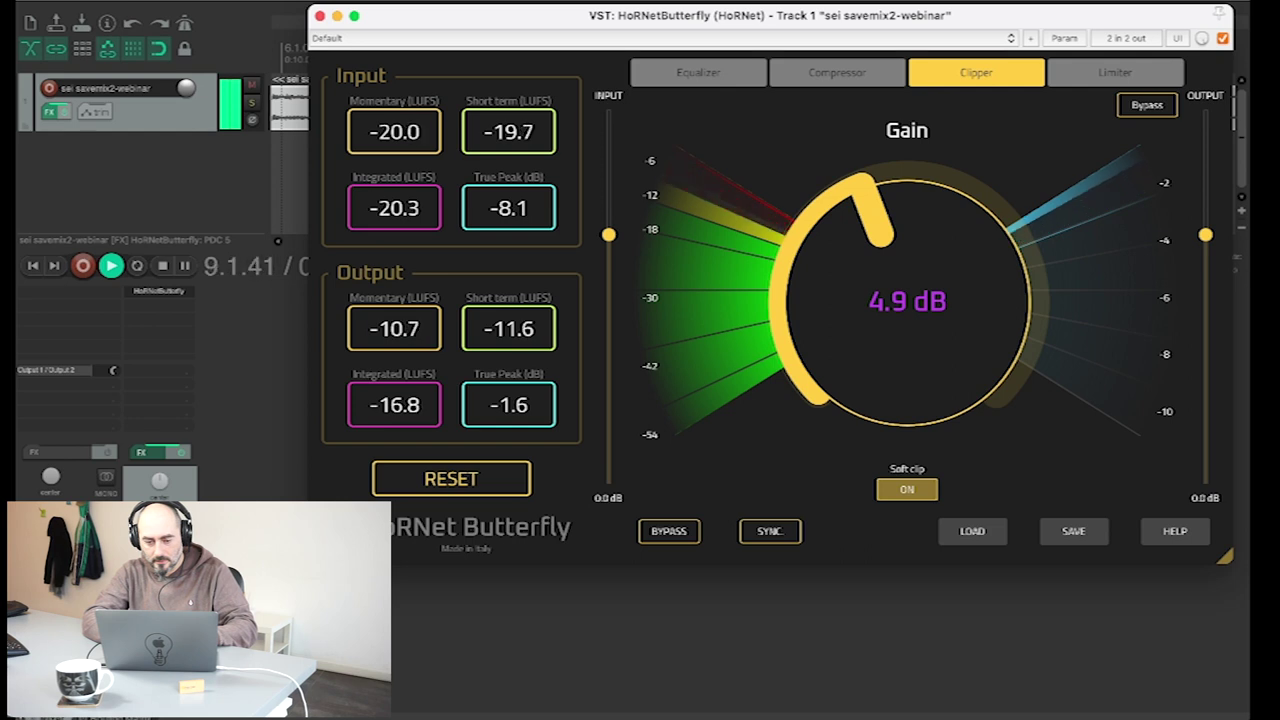
left_click_drag(820, 245, 820, 241)
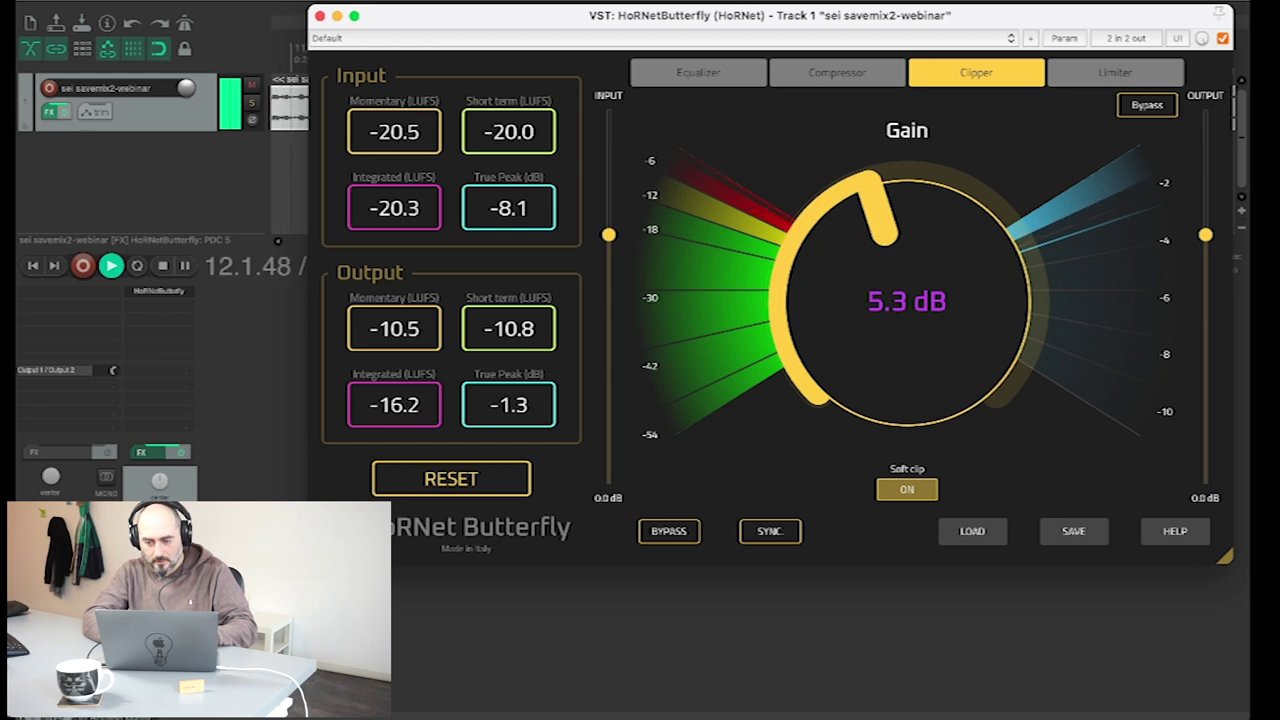
left_click_drag(907, 300, 907, 300)
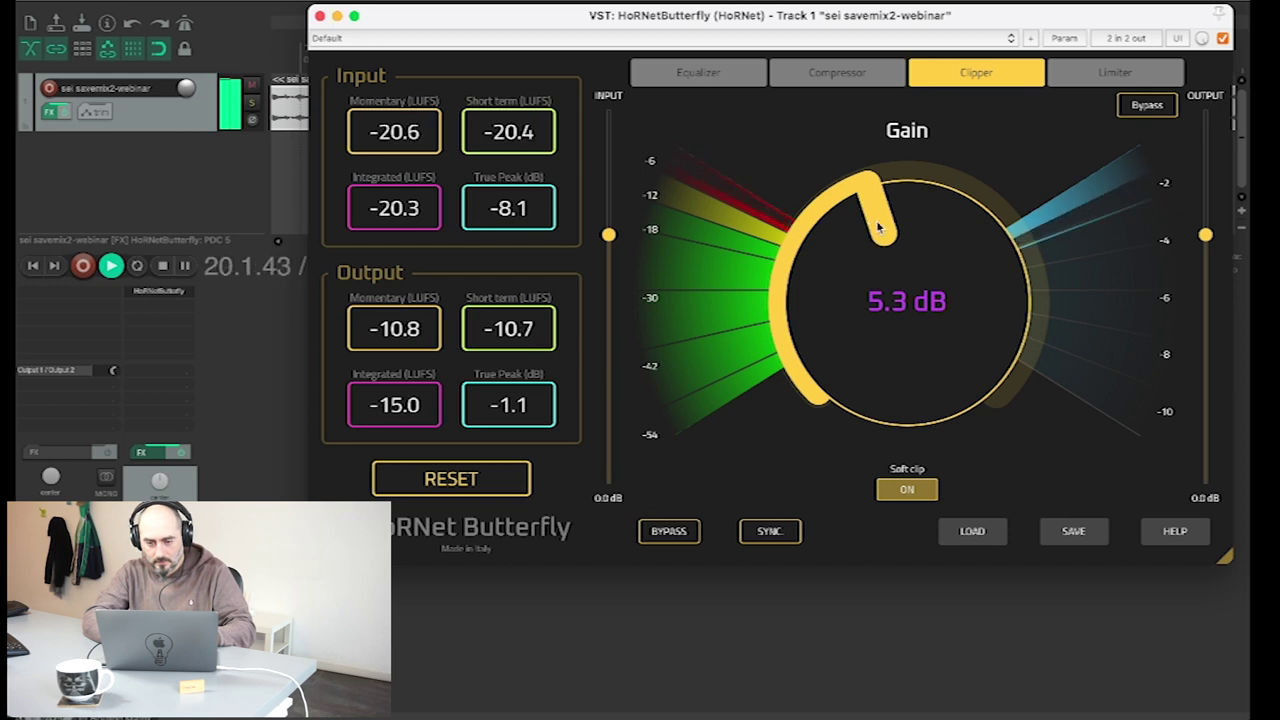
Trim the clipper gain to about 3.9 dB, reset the loudness meters, and stop playback.
left_click_drag(870, 230, 870, 241)
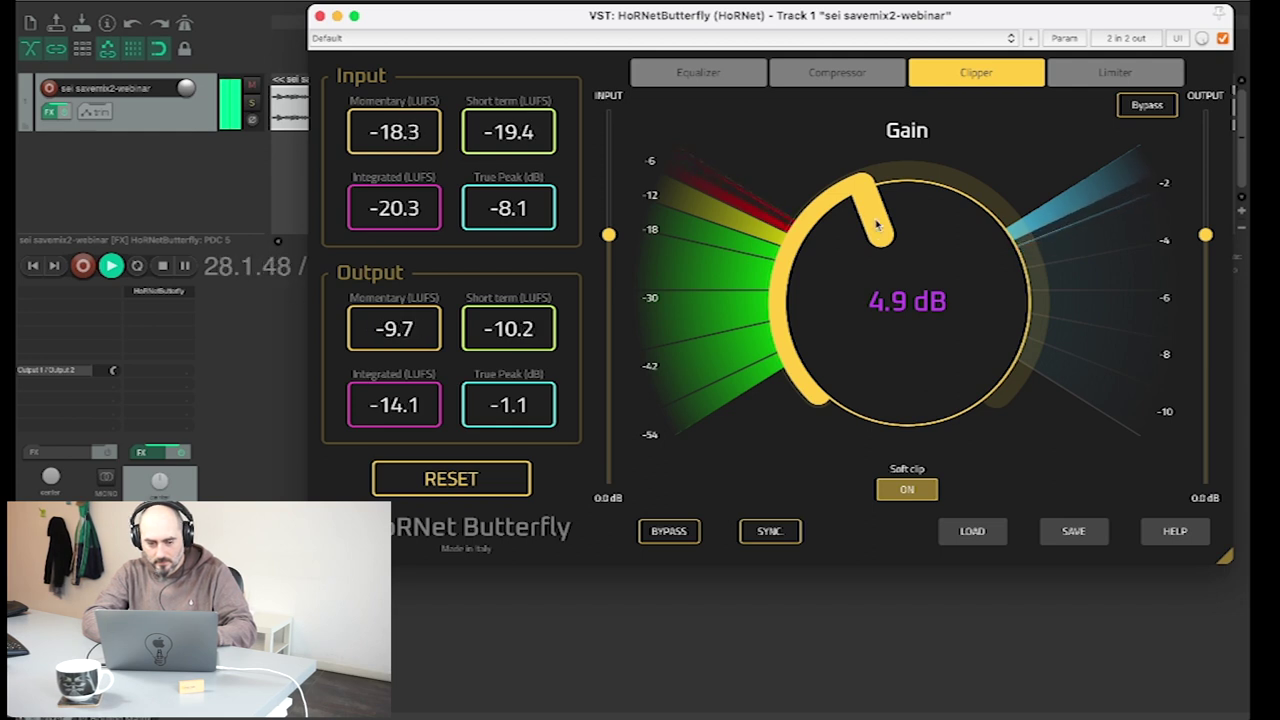
left_click_drag(880, 225, 880, 250)
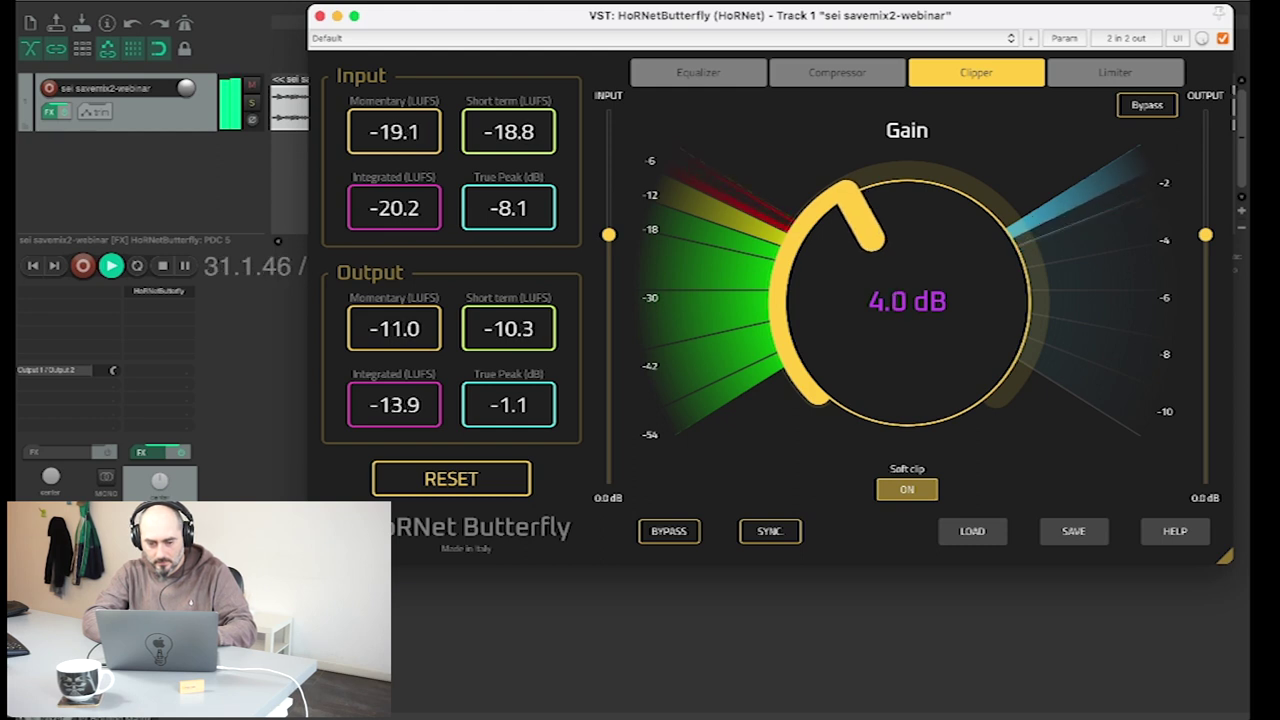
left_click(446, 481)
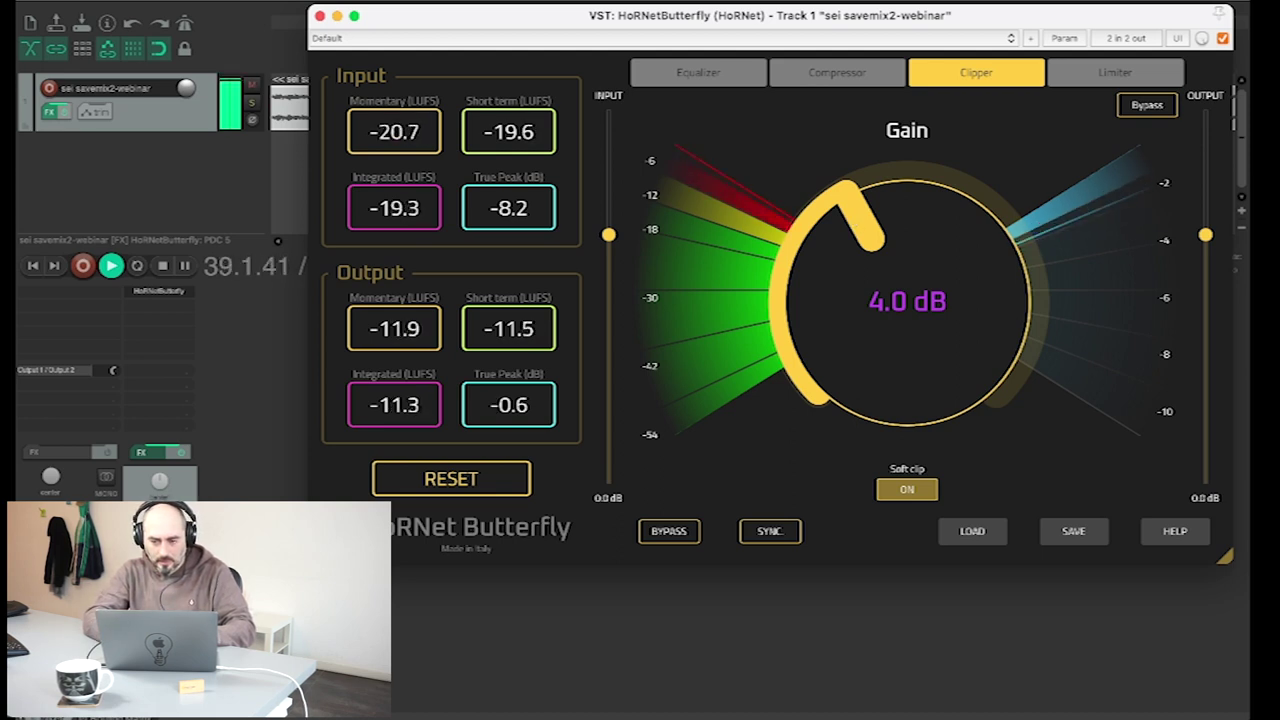
left_click_drag(856, 220, 856, 224)
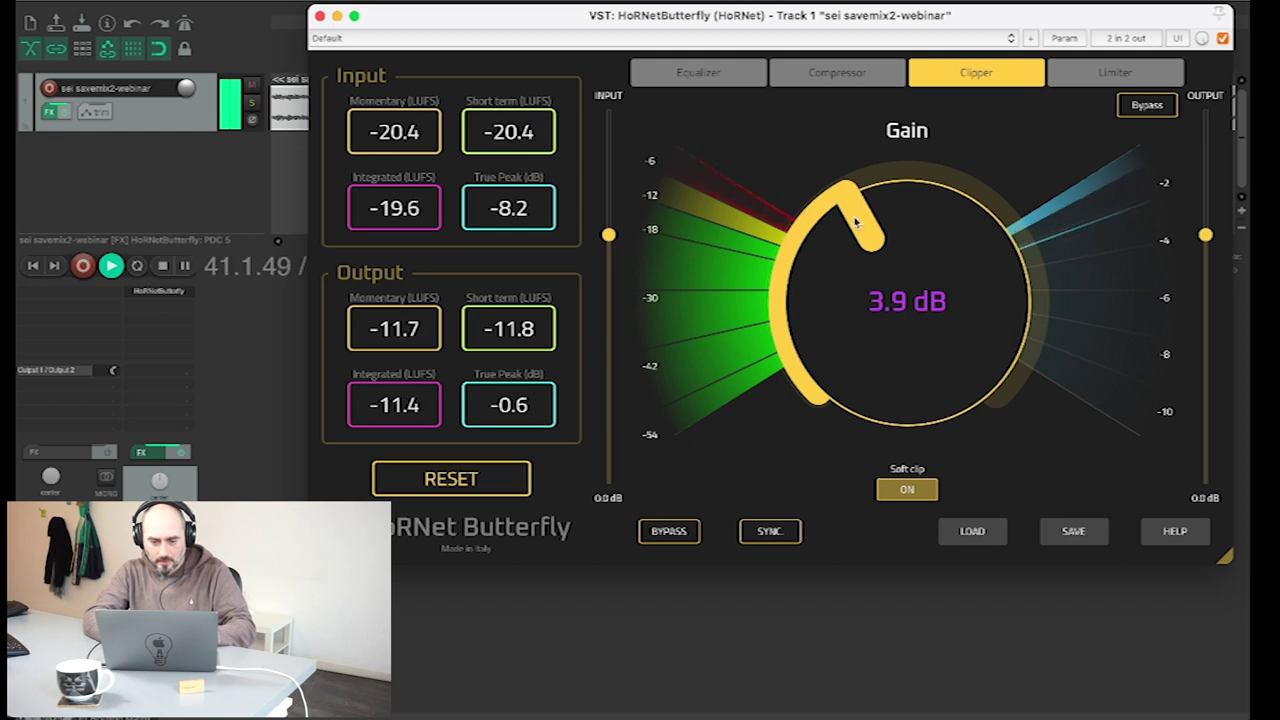
key("space")
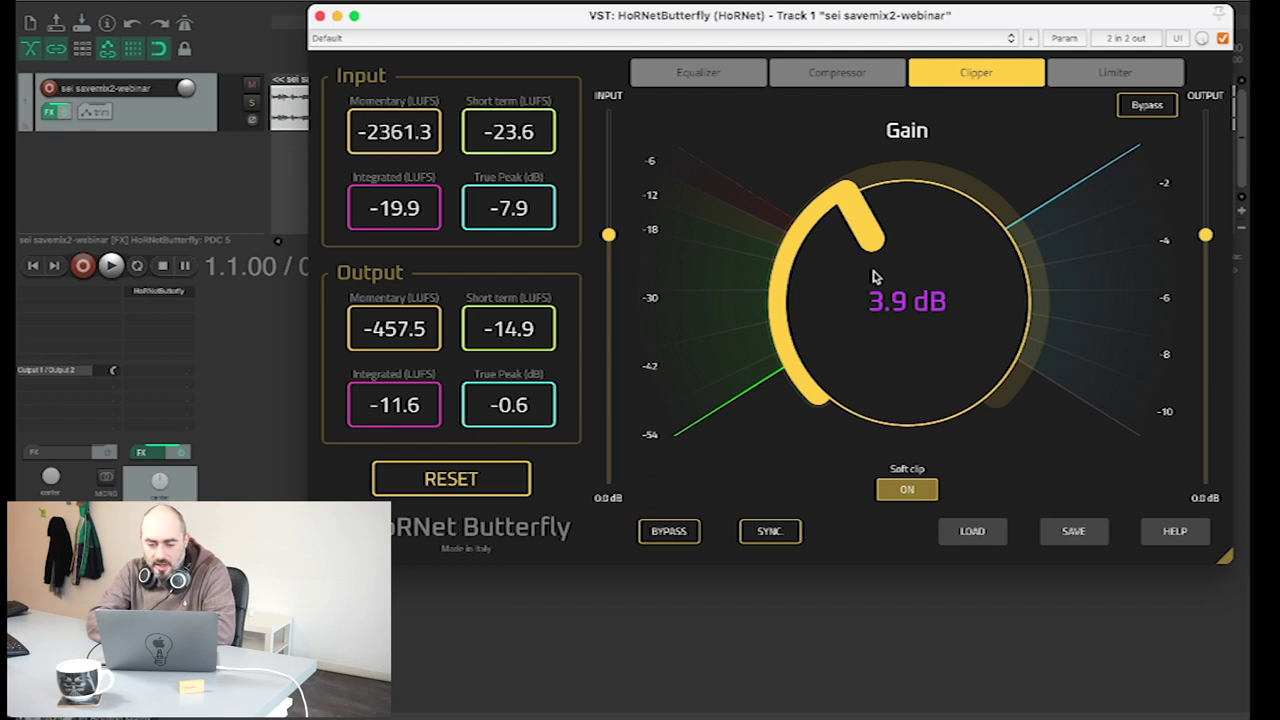
Enter an exact clipper gain of 3.0 dB.
double_click(889, 312)
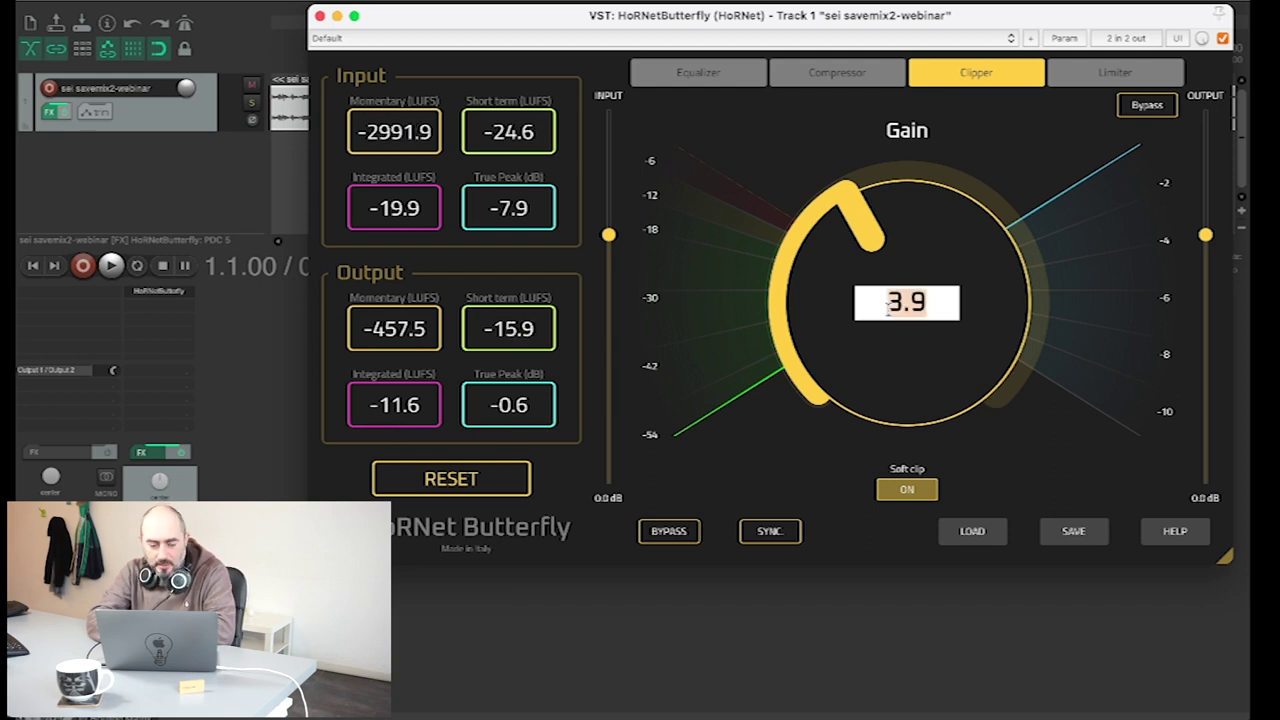
type("3")
key("Return")
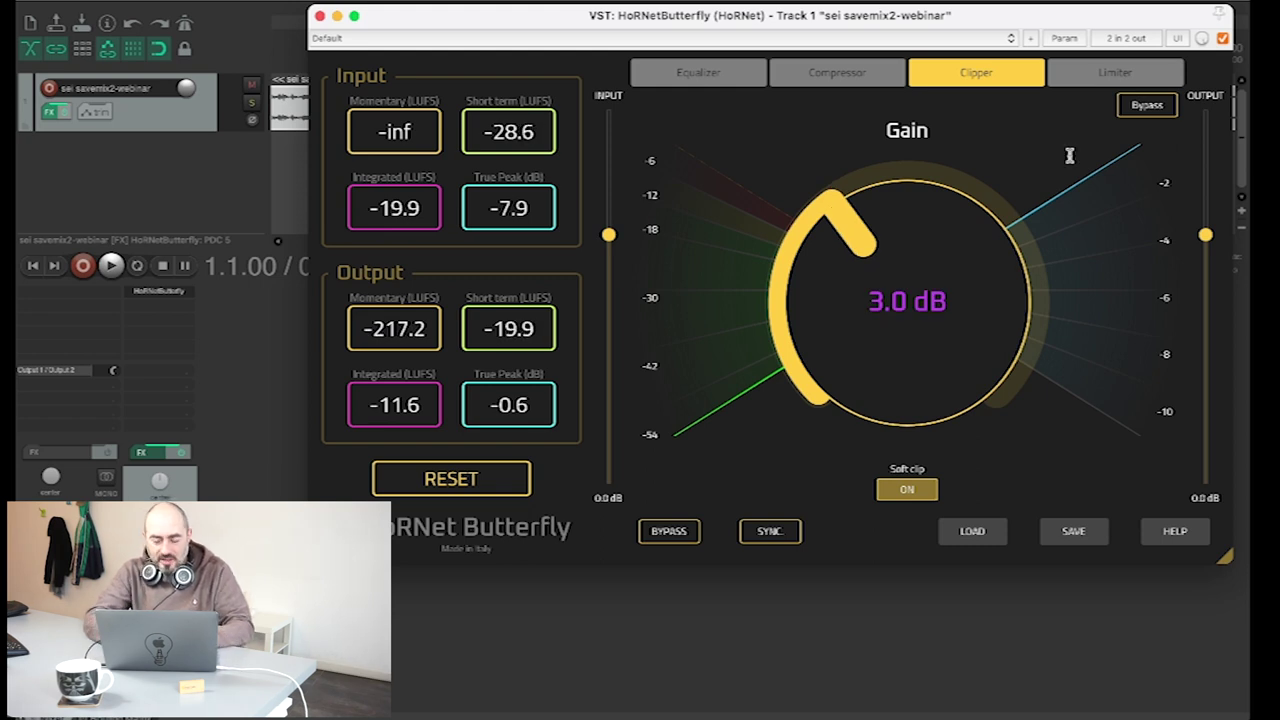
Set the limiter output ceiling to -0.3 dB, then play and raise limiter gain to 4.3 dB.
left_click(1125, 72)
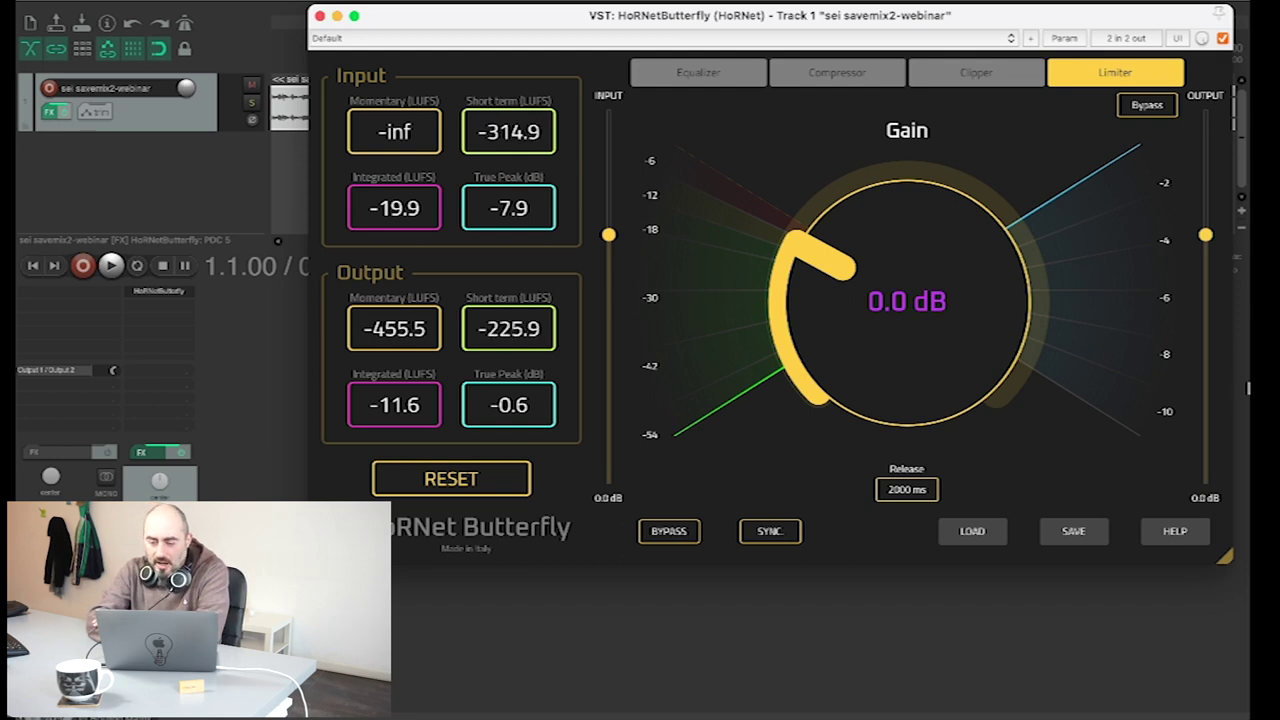
key("BackSpace")
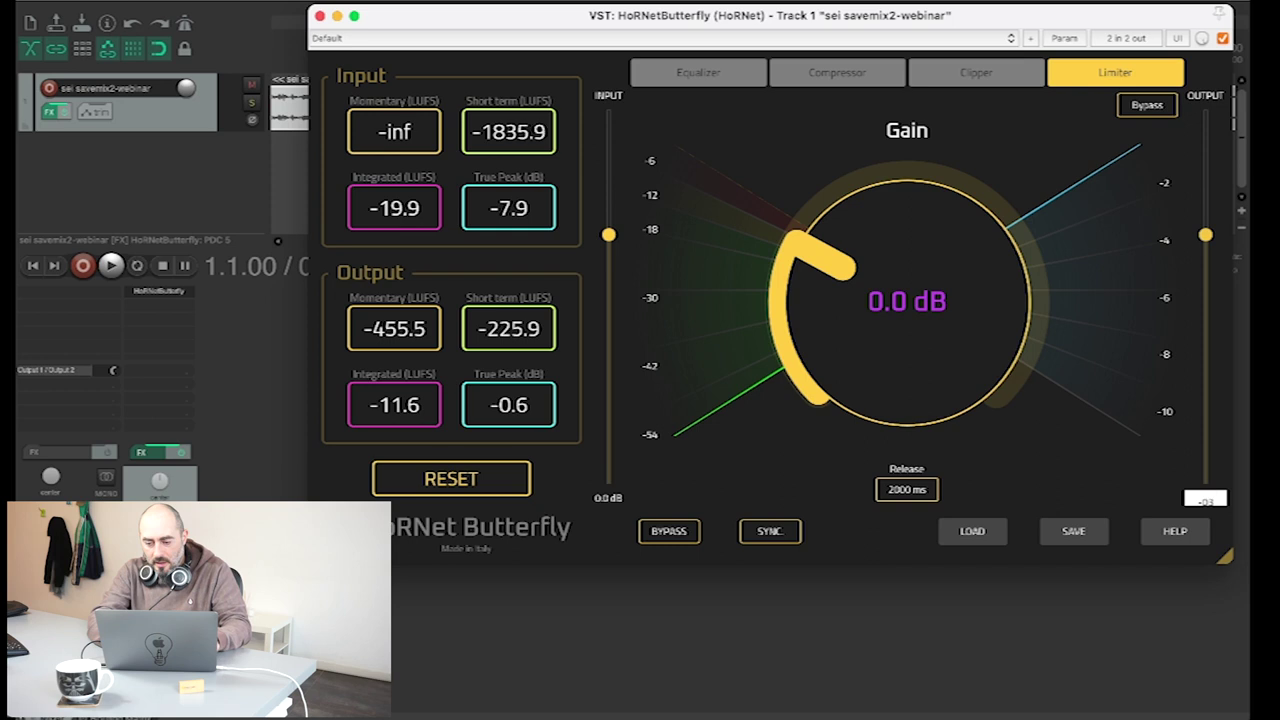
type("-0.3")
key("Return")
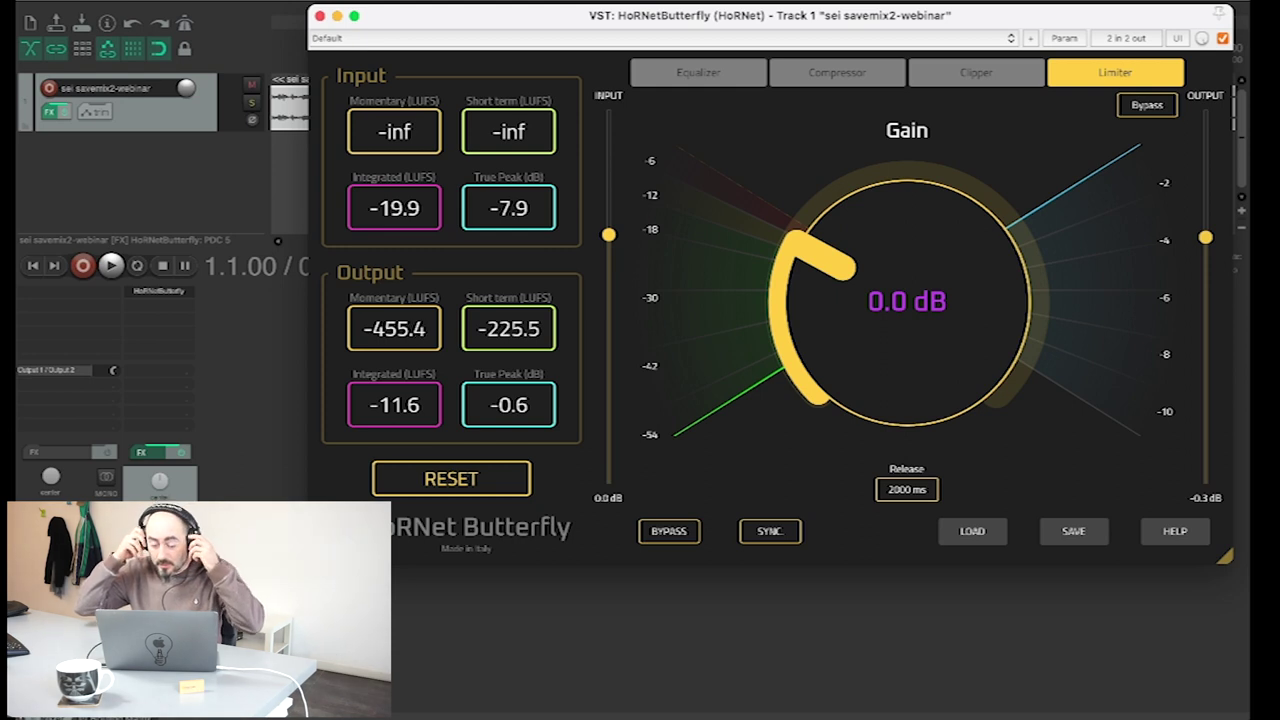
key("space")
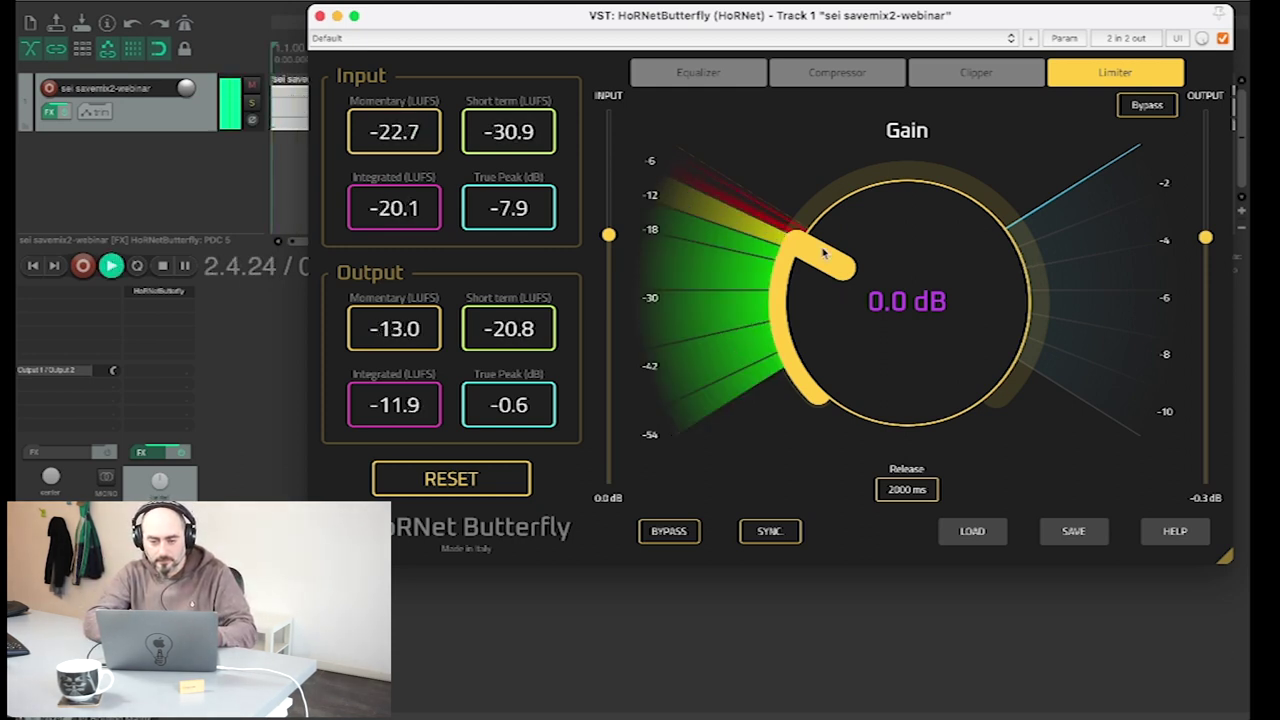
left_click_drag(824, 253, 824, 167)
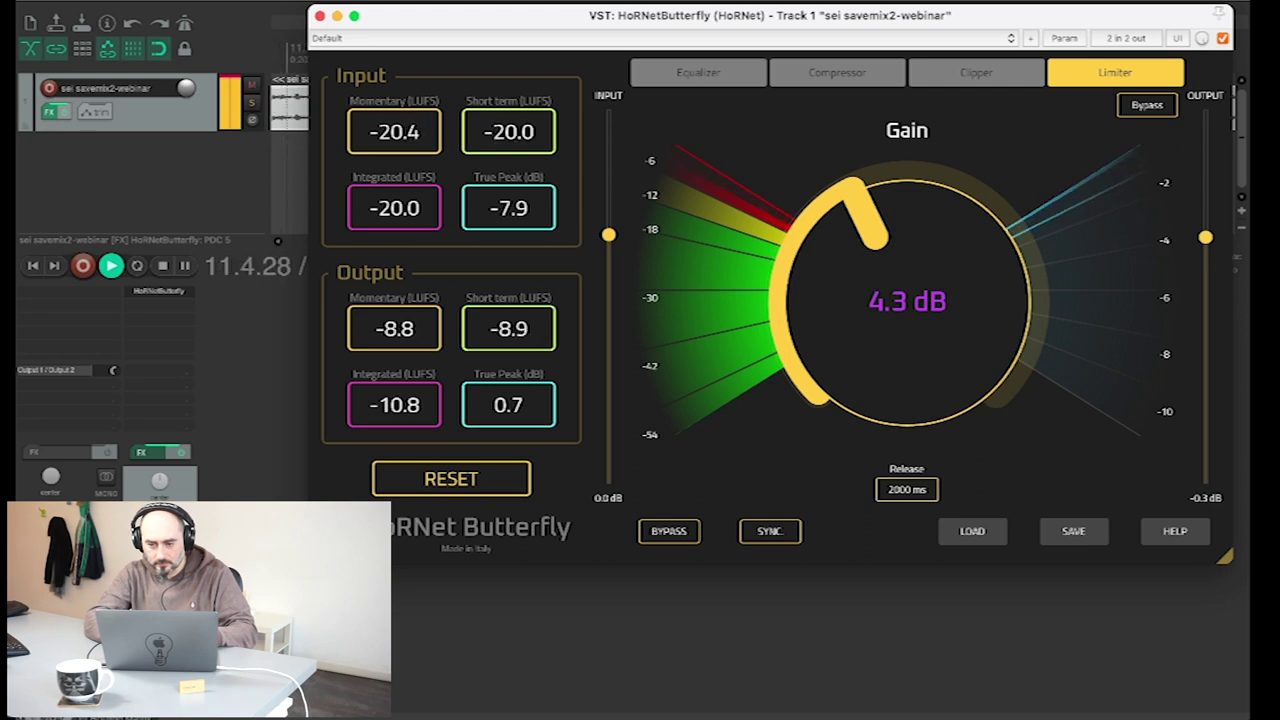
Bring the limiter gain to 4.0 dB, drop the ceiling to -1.0 dB, and reset the meters.
left_click_drag(824, 167, 824, 166)
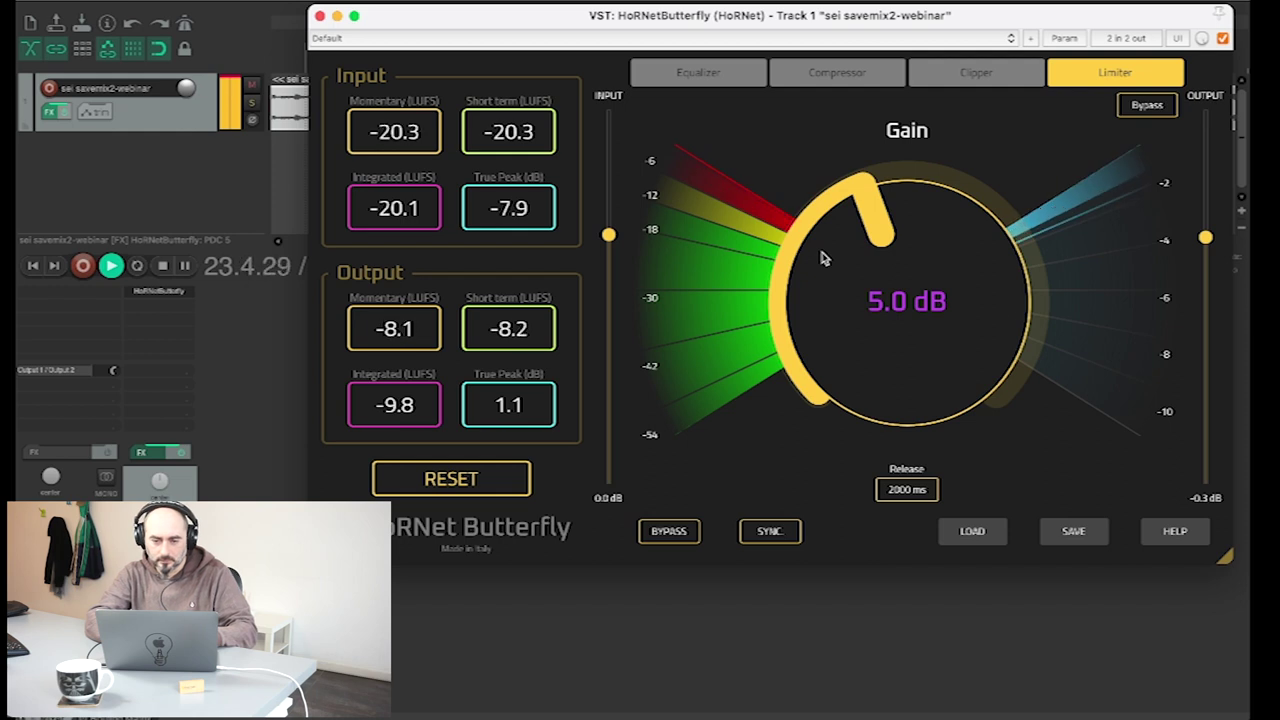
left_click_drag(873, 222, 873, 252)
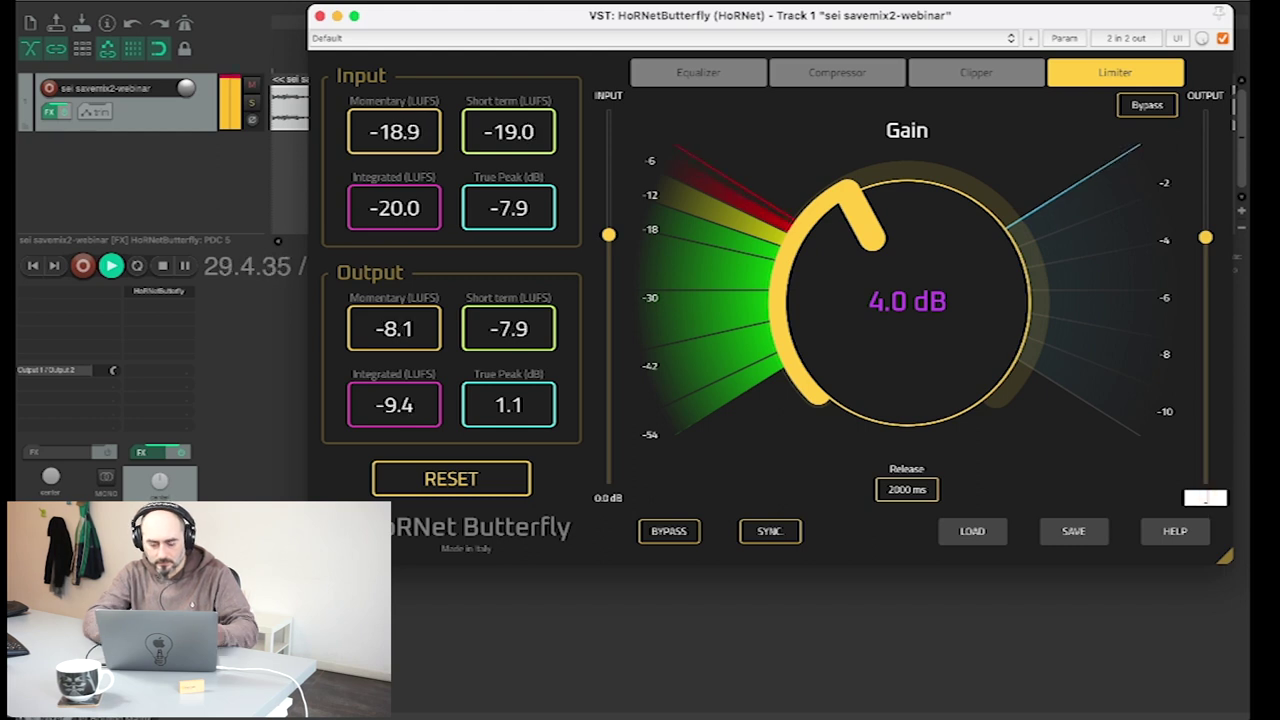
left_click_drag(1210, 505, 1210, 512)
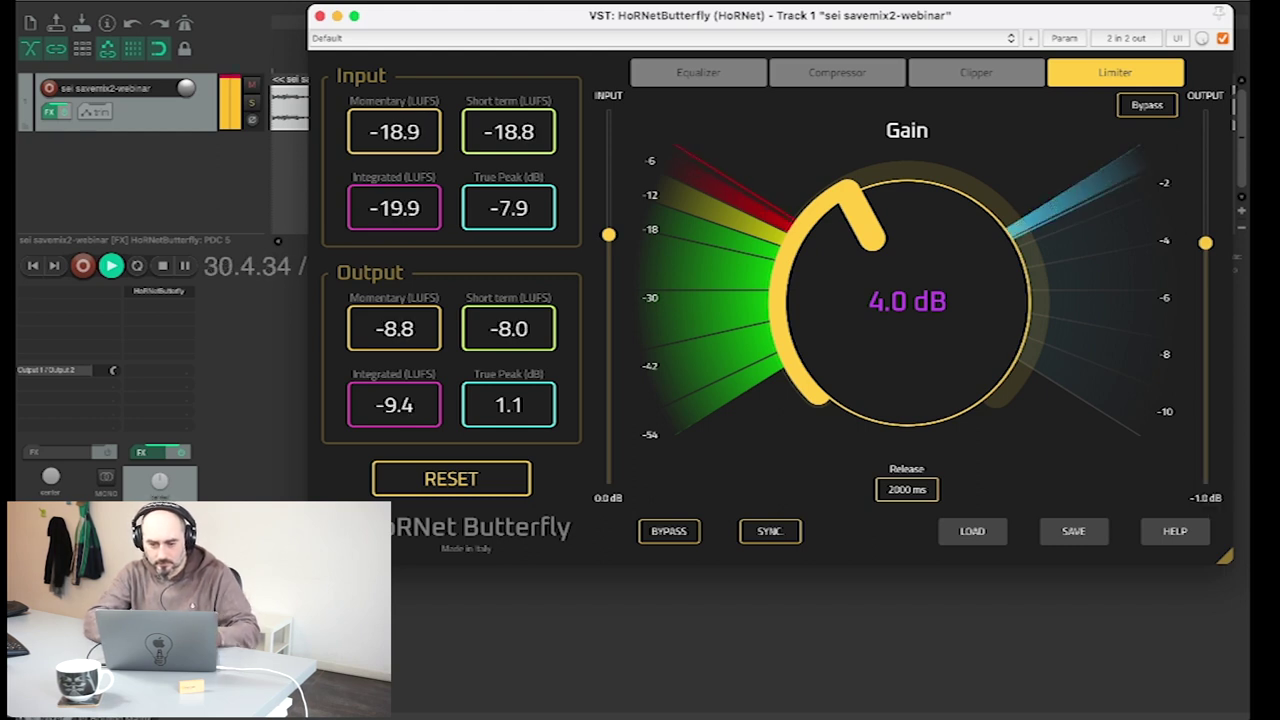
left_click(432, 476)
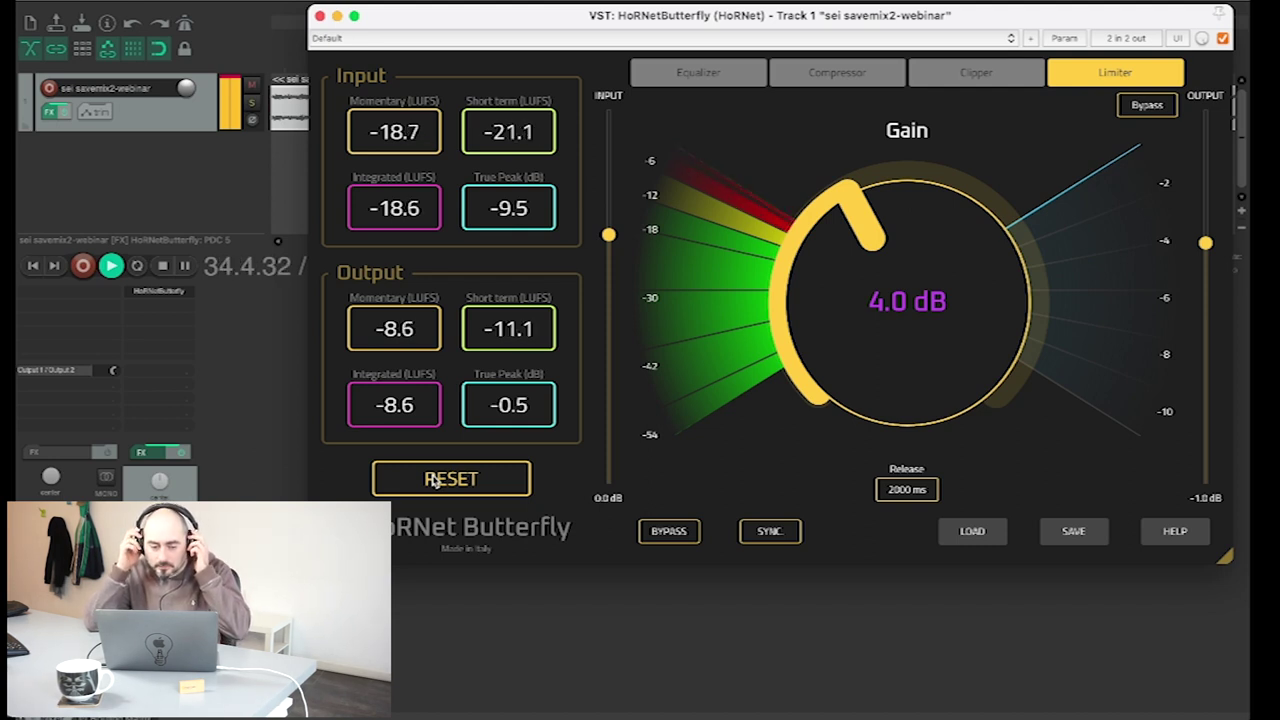
Enter an exact limiter output ceiling of -0.6 dB.
left_click(1205, 497)
type("-0.6")
key("Return")
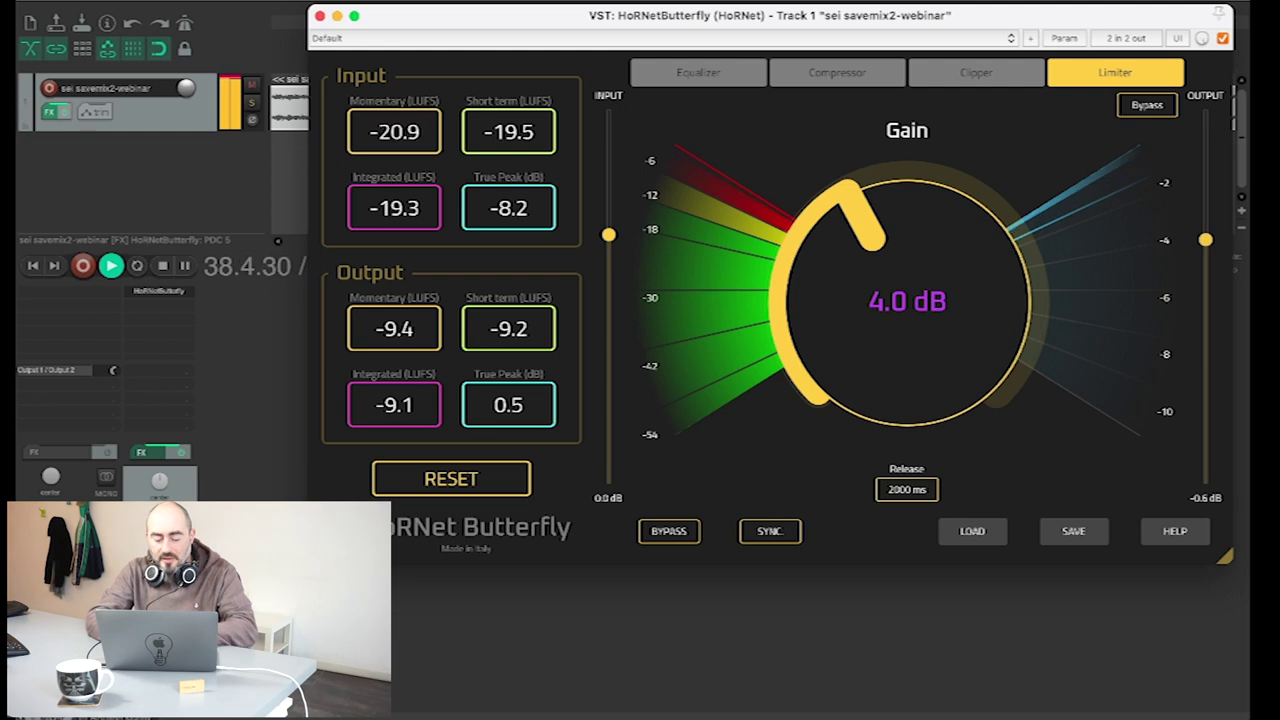
Stop playback and check the final output: -9.3 LUFS integrated, 0.5 dB true peak.
key("space")
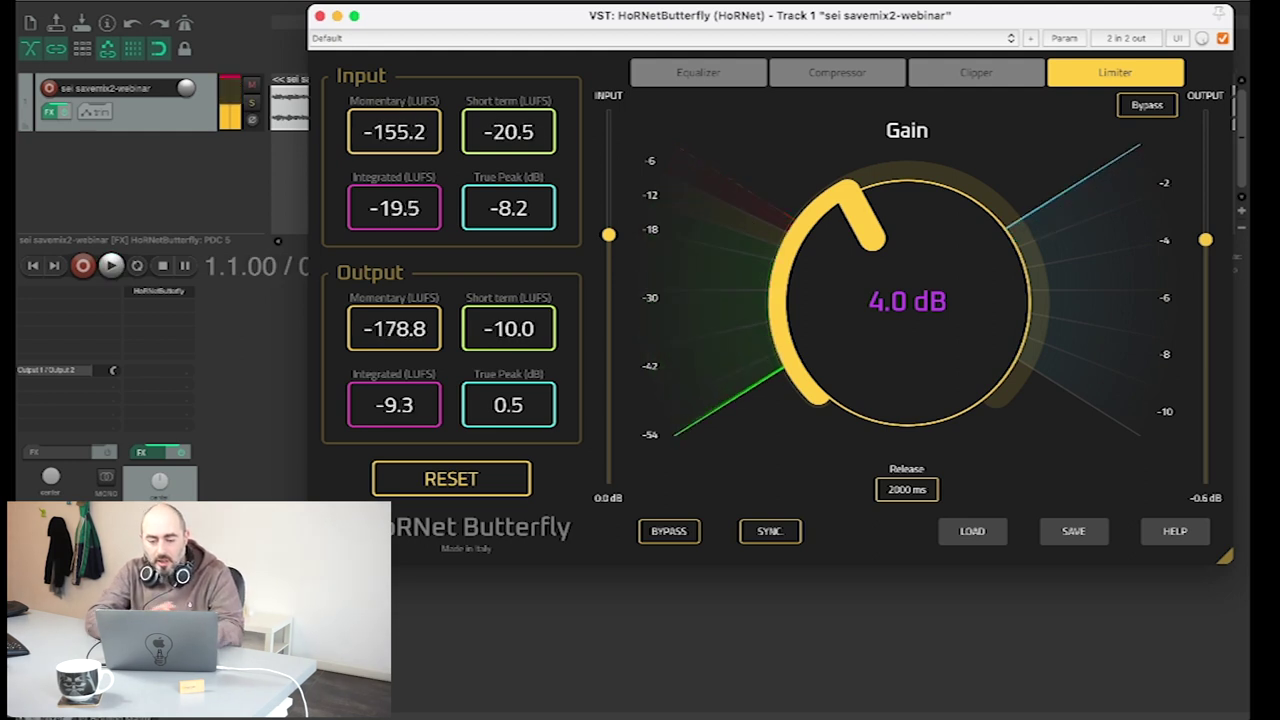